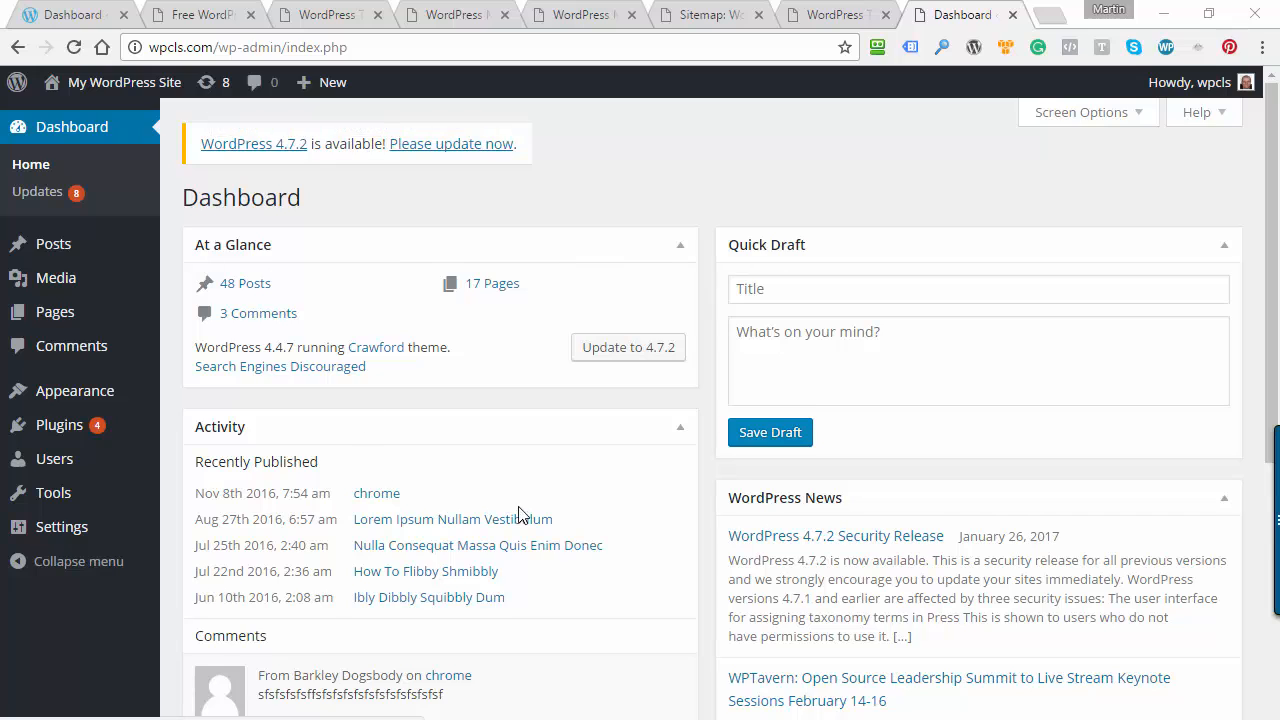
Look over the dashboard widgets and run an immediate backup of the site with Backup Creator
scroll(518, 510, down, 3)
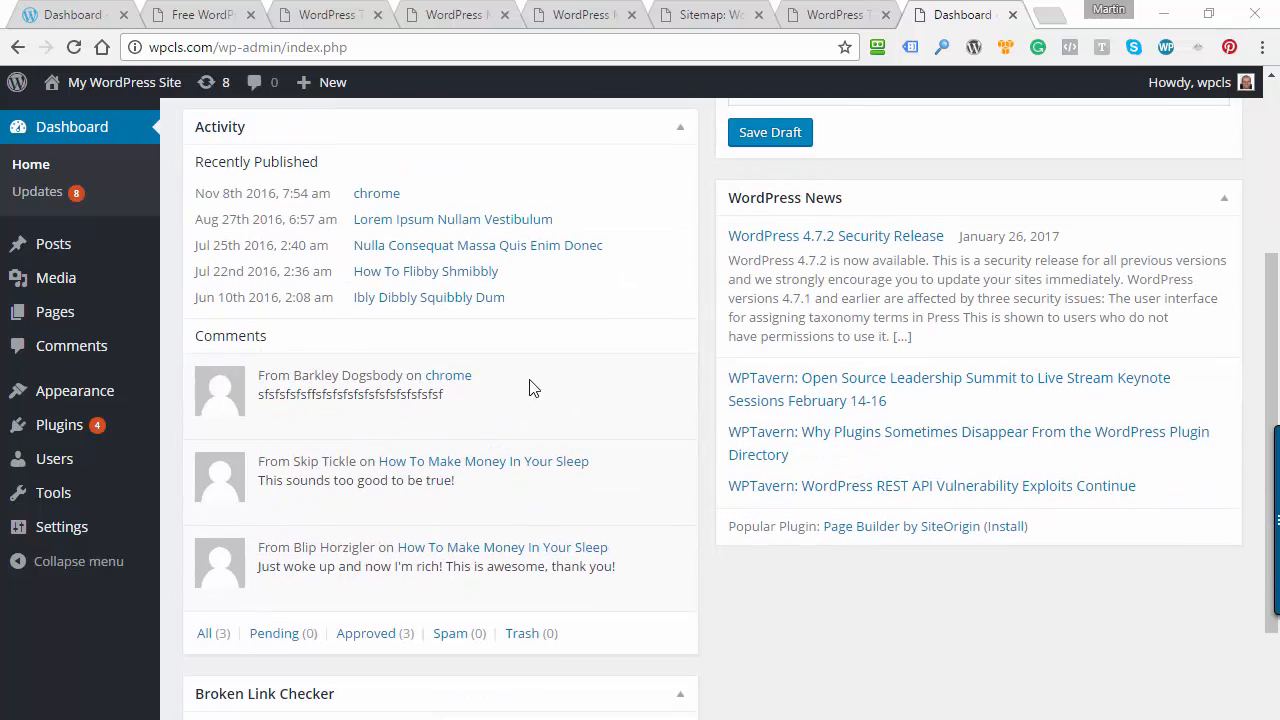
mouse_move(490, 497)
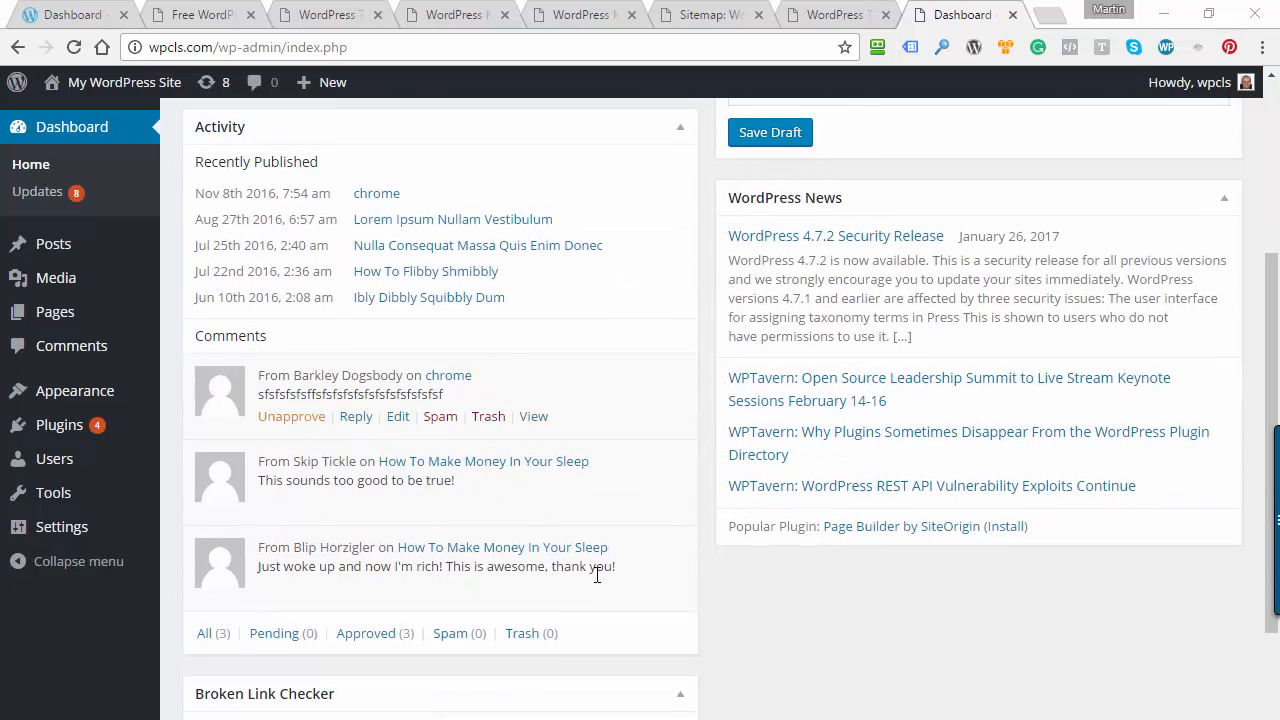
scroll(584, 411, down, 2)
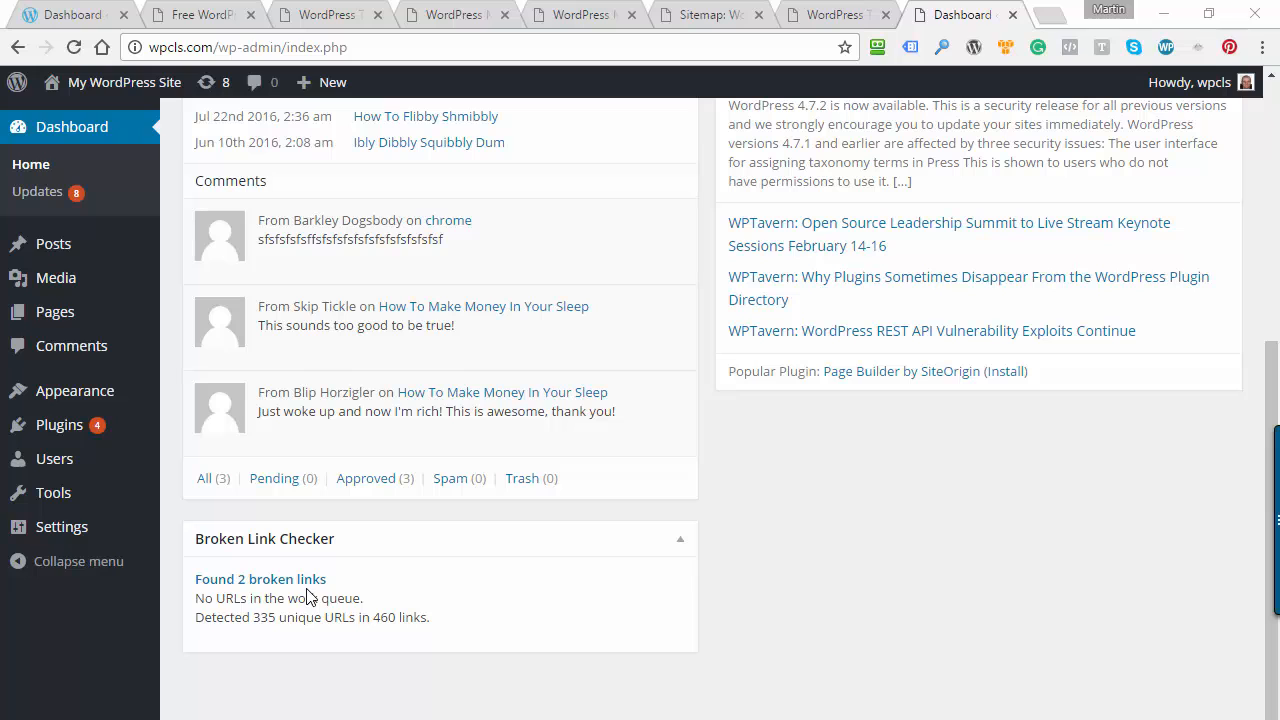
scroll(897, 575, up, 5)
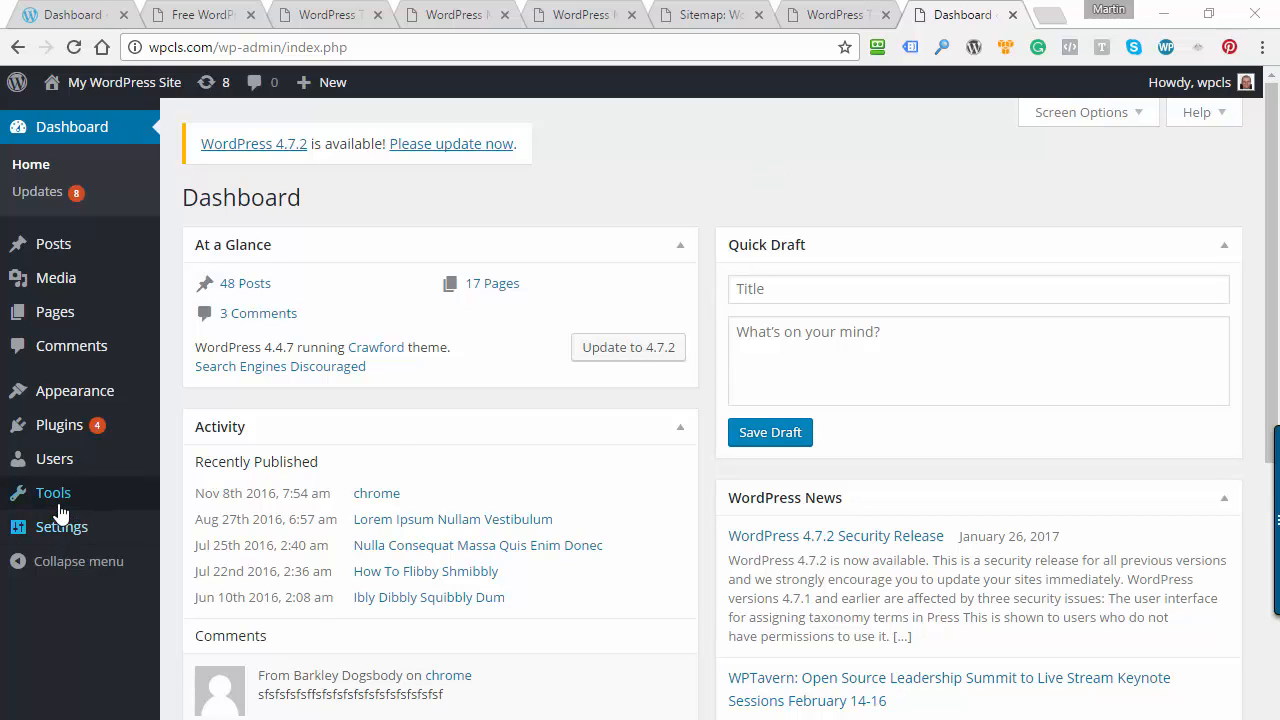
mouse_move(61, 503)
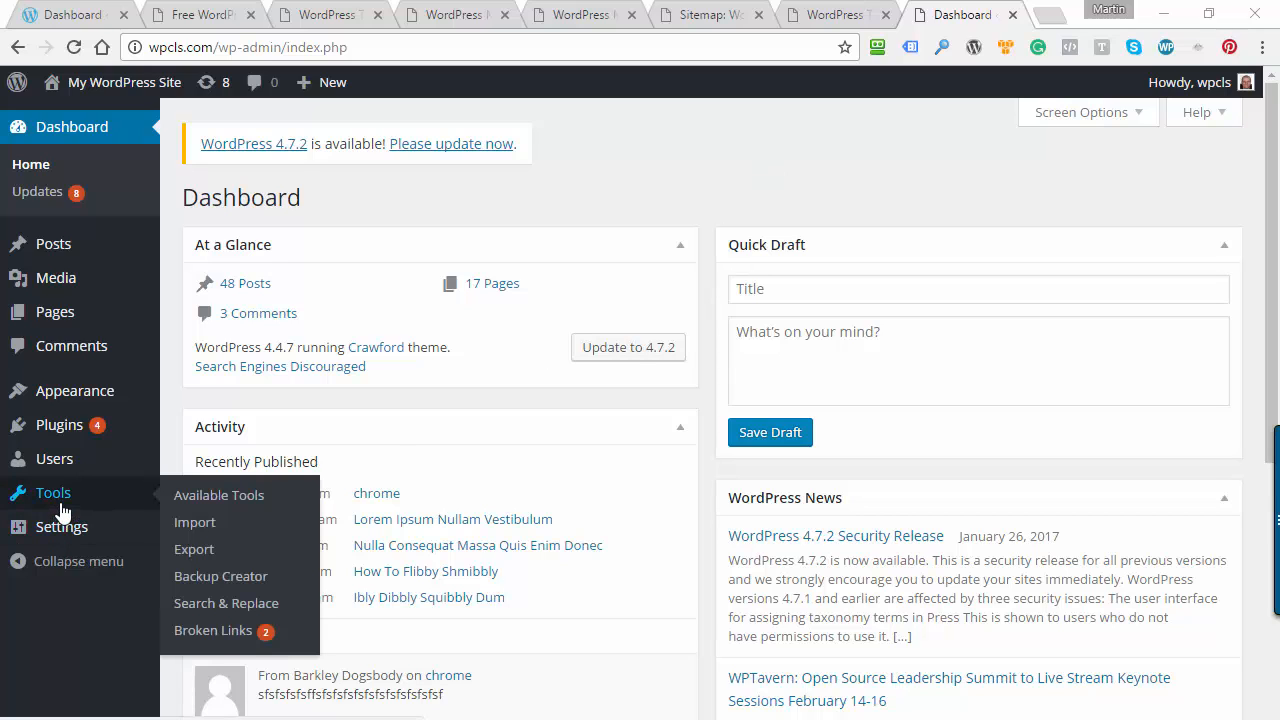
click(268, 578)
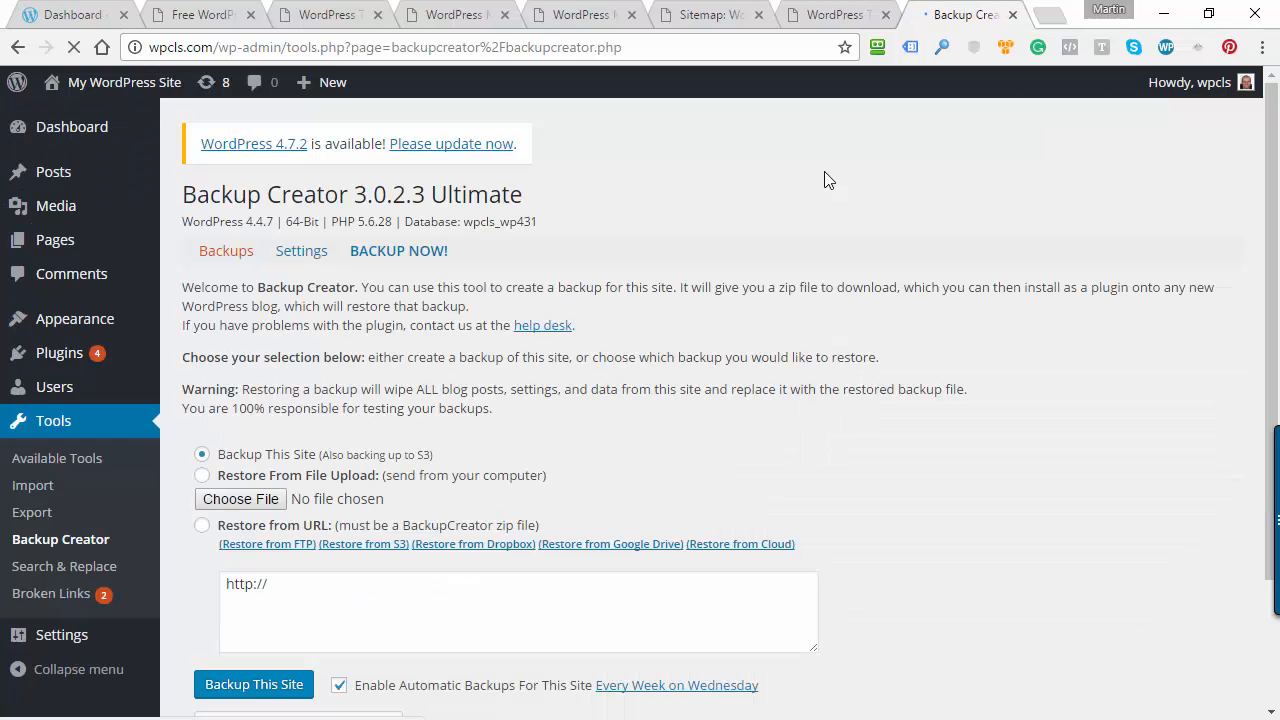
click(303, 253)
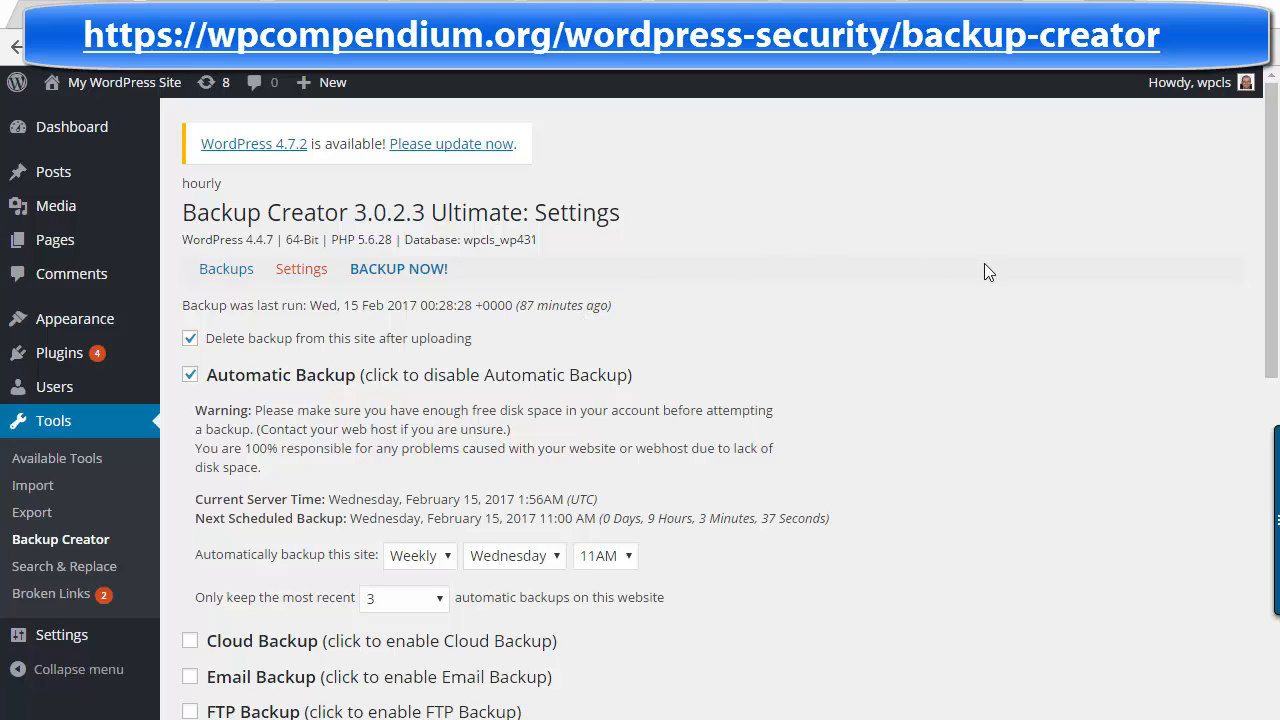
click(440, 269)
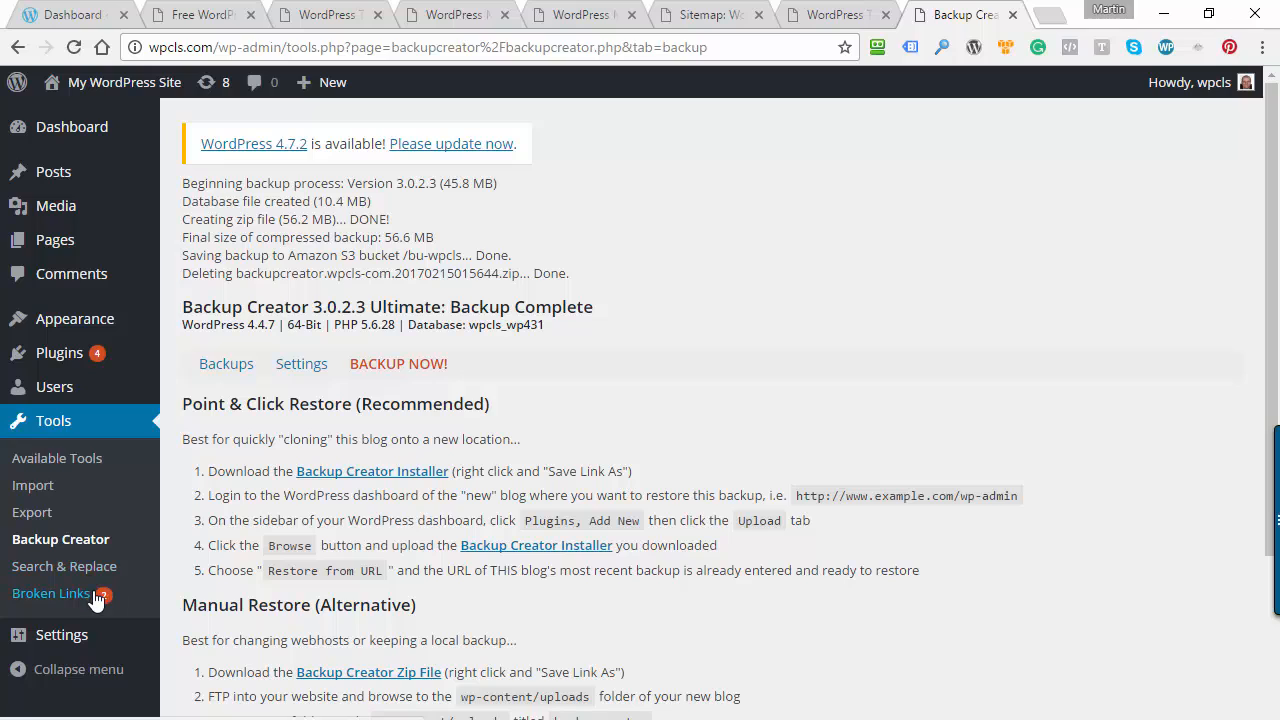
Update the WordPress core to version 4.7.2 from the dashboard's update notice
mouse_move(78, 138)
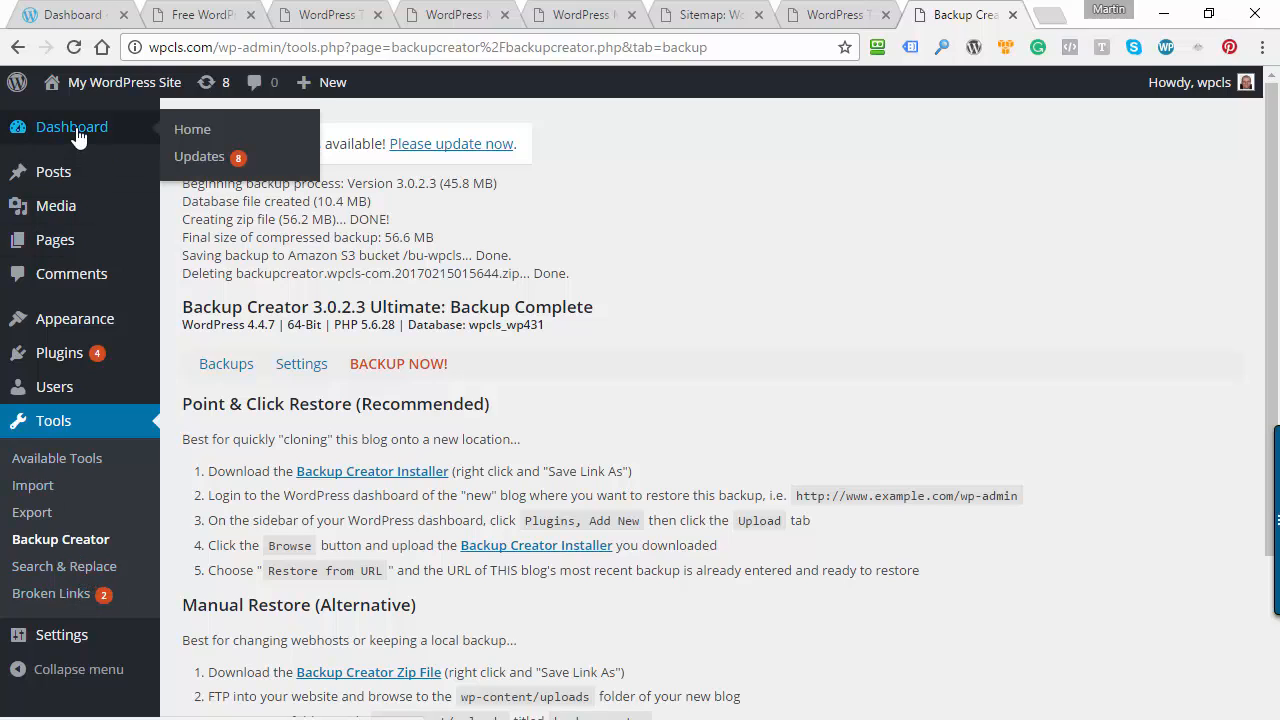
click(204, 127)
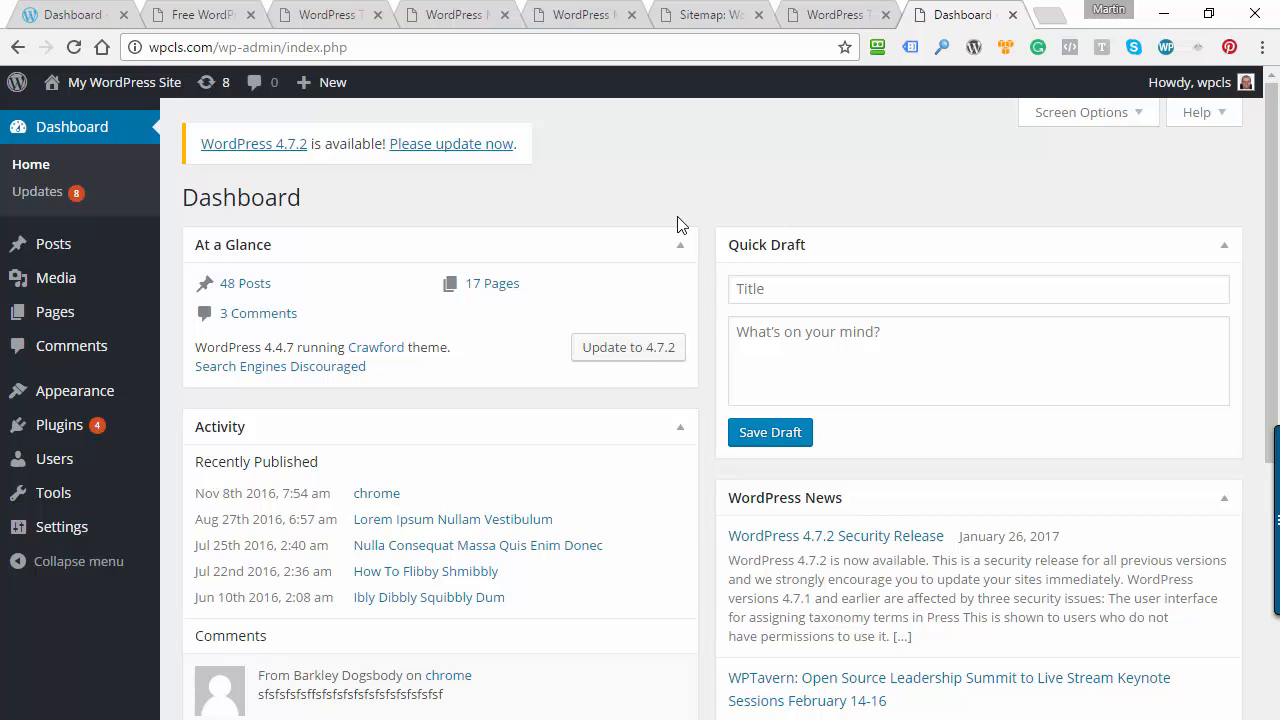
click(459, 148)
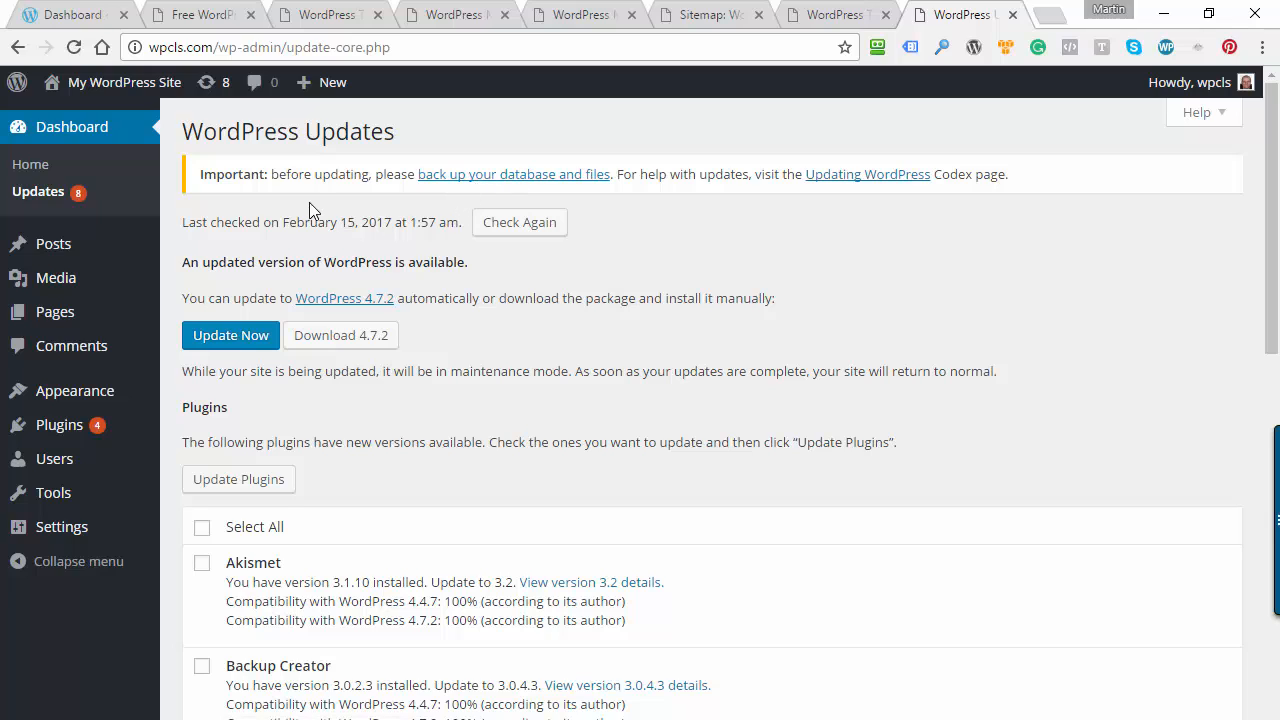
click(232, 338)
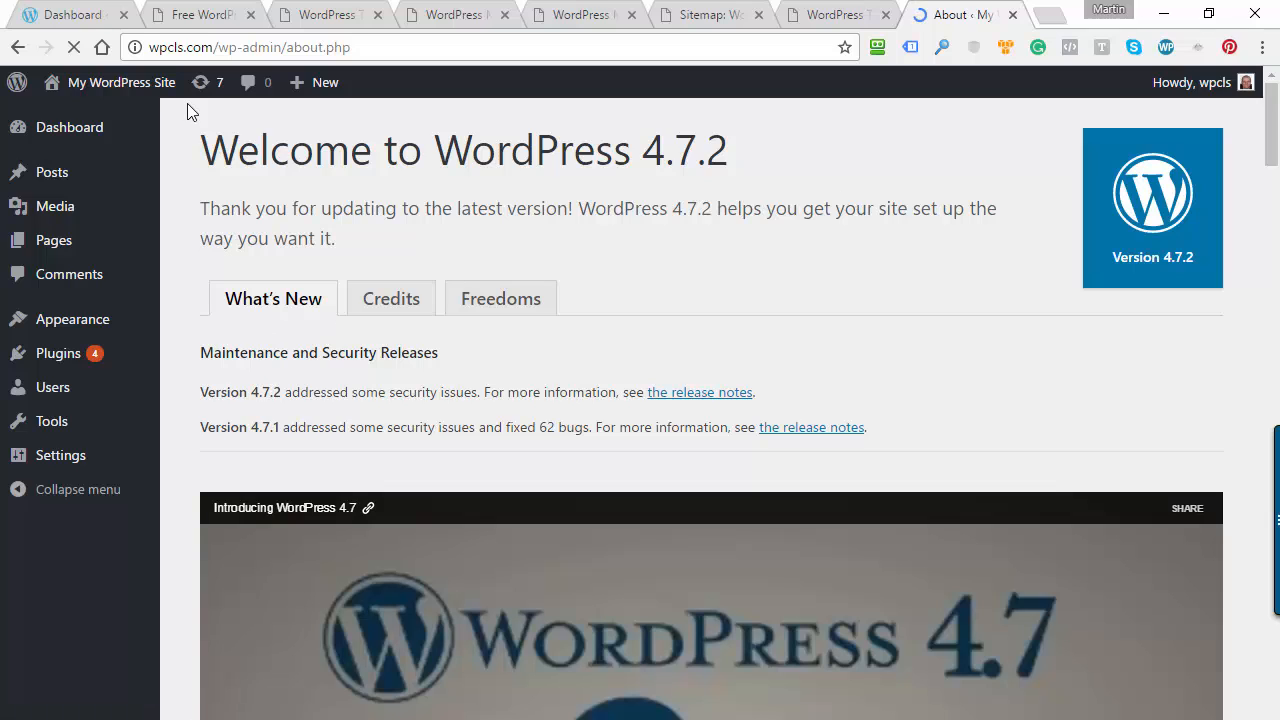
Review the available updates and update all listed plugins: Akismet, Backup Creator, Search & Replace and WP Maintenance Mode
click(201, 82)
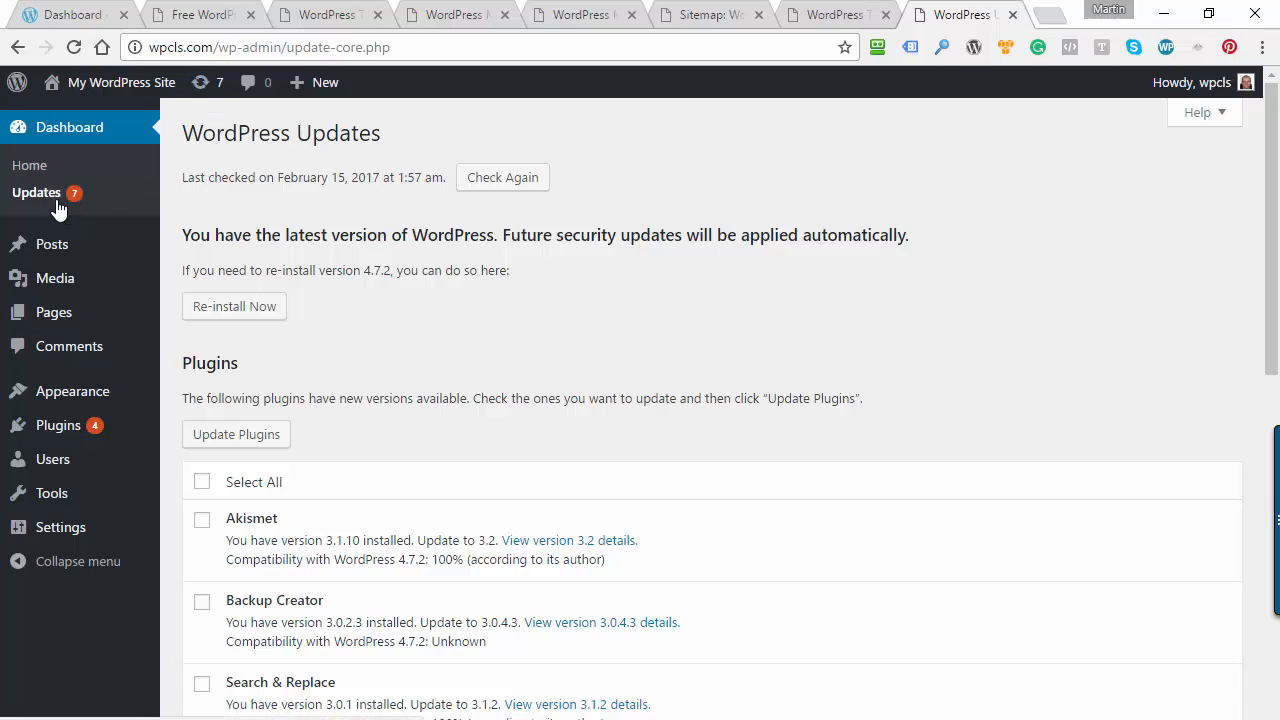
mouse_move(38, 425)
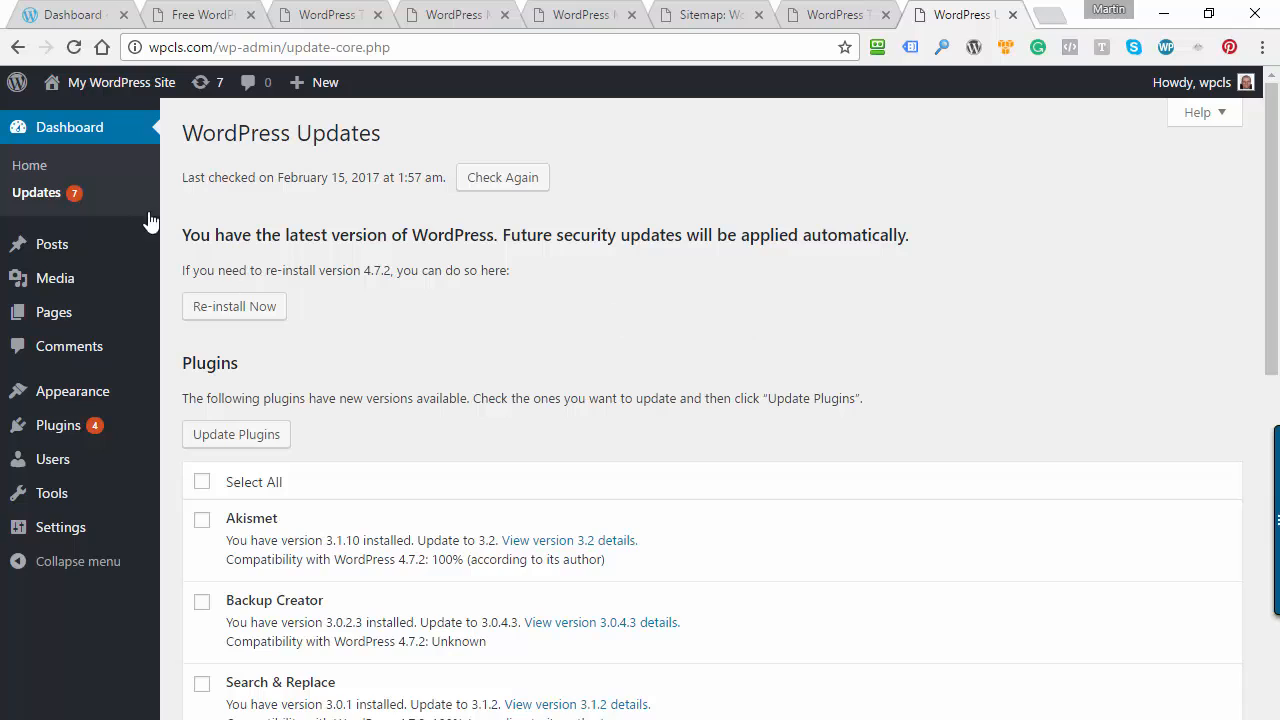
click(24, 195)
scroll(468, 333, down, 3)
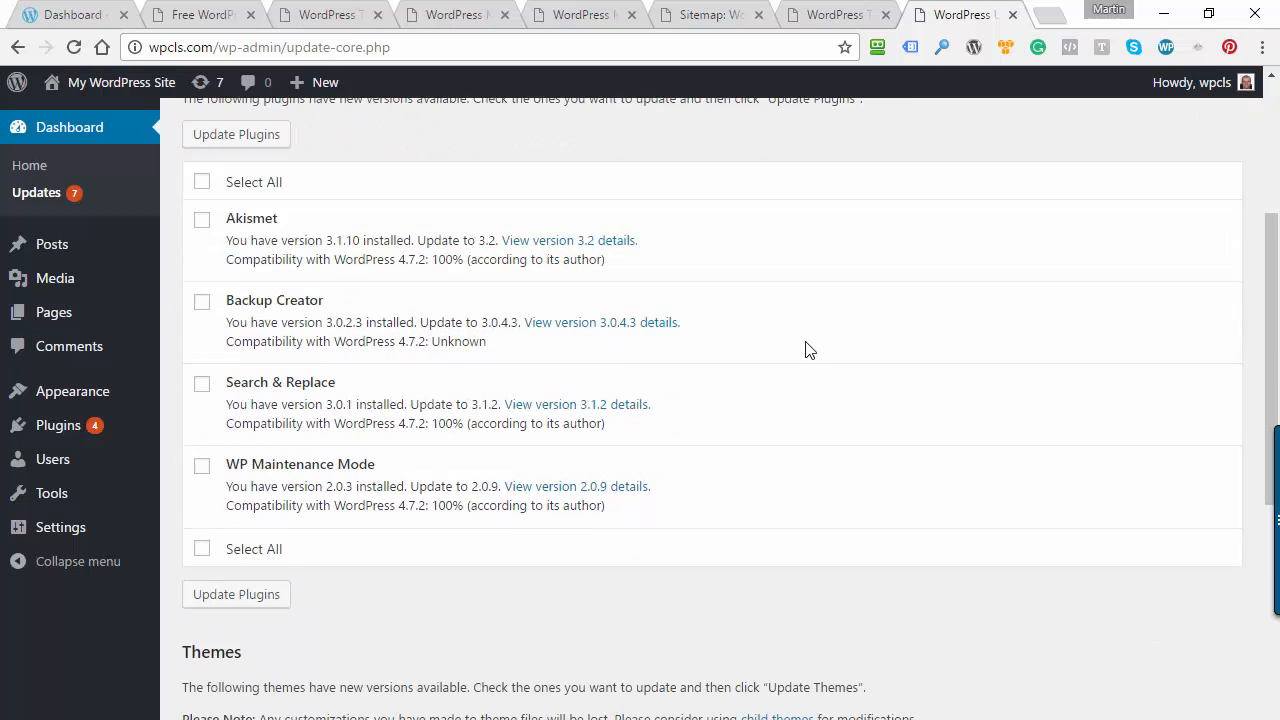
scroll(810, 355, up, 2)
scroll(415, 347, down, 2)
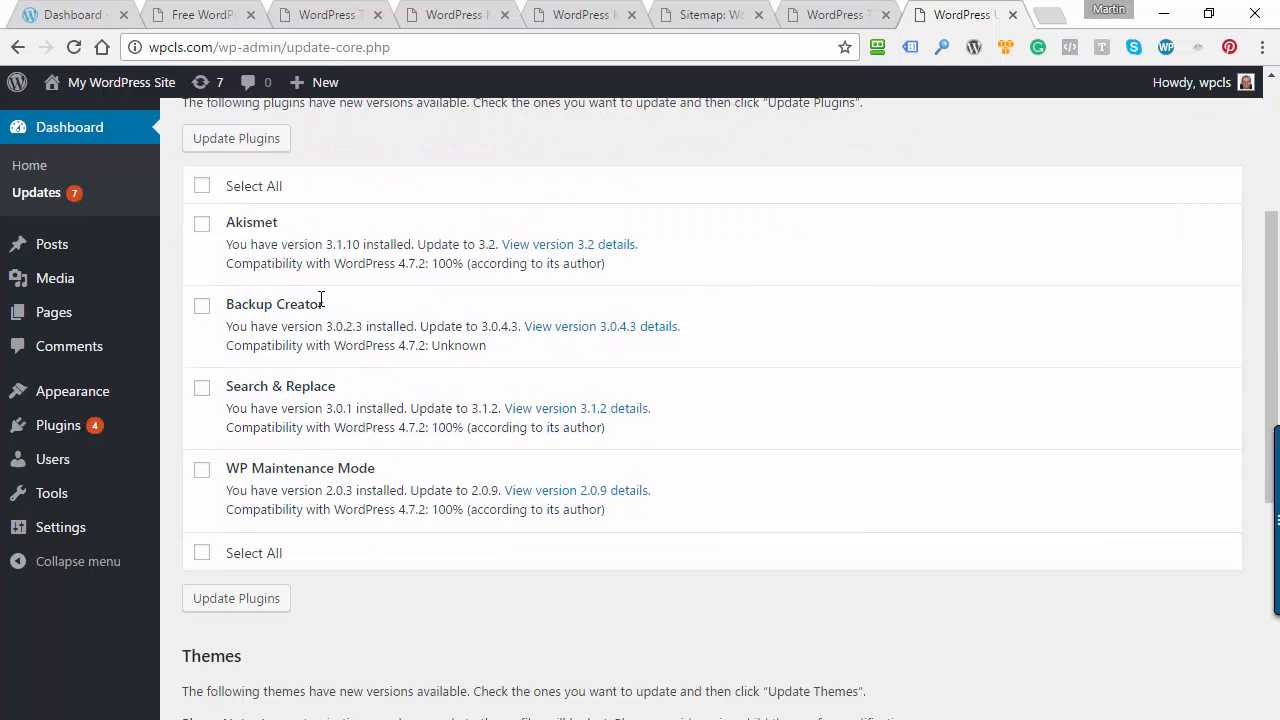
scroll(766, 463, down, 3)
scroll(537, 603, down, 3)
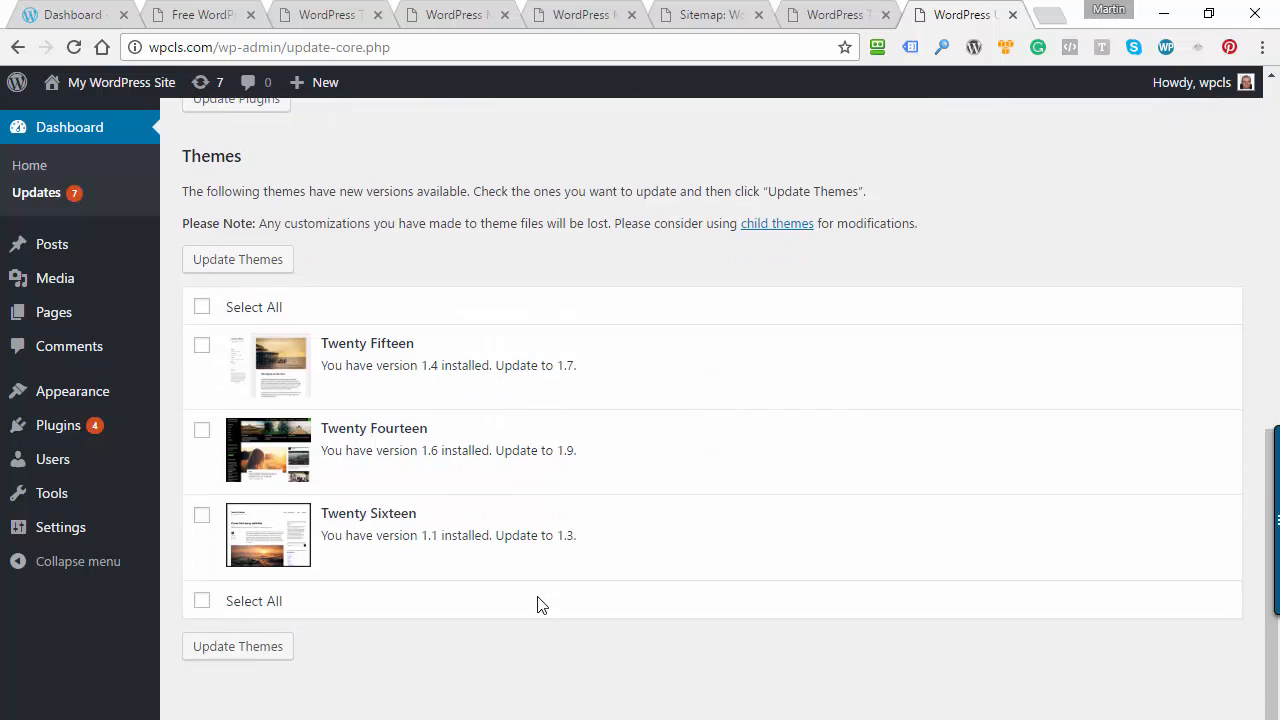
scroll(537, 600, up, 8)
scroll(690, 580, down, 1)
scroll(690, 578, down, 1)
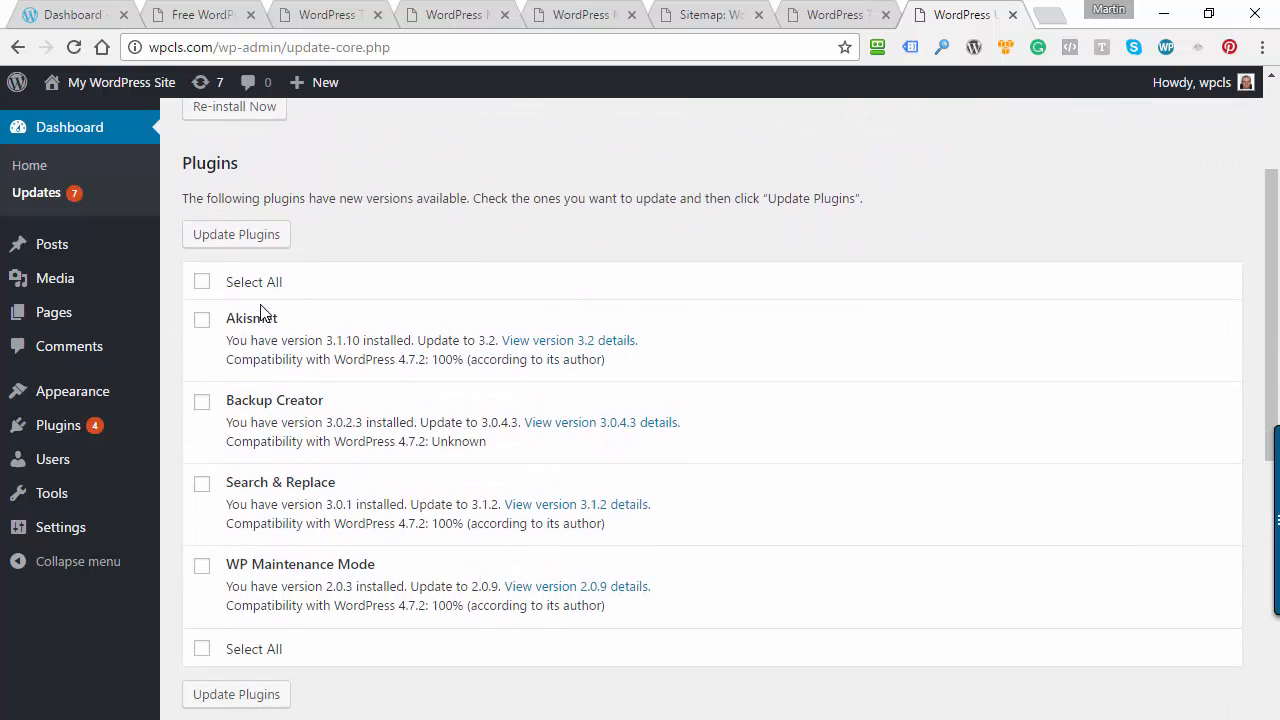
click(203, 283)
click(240, 237)
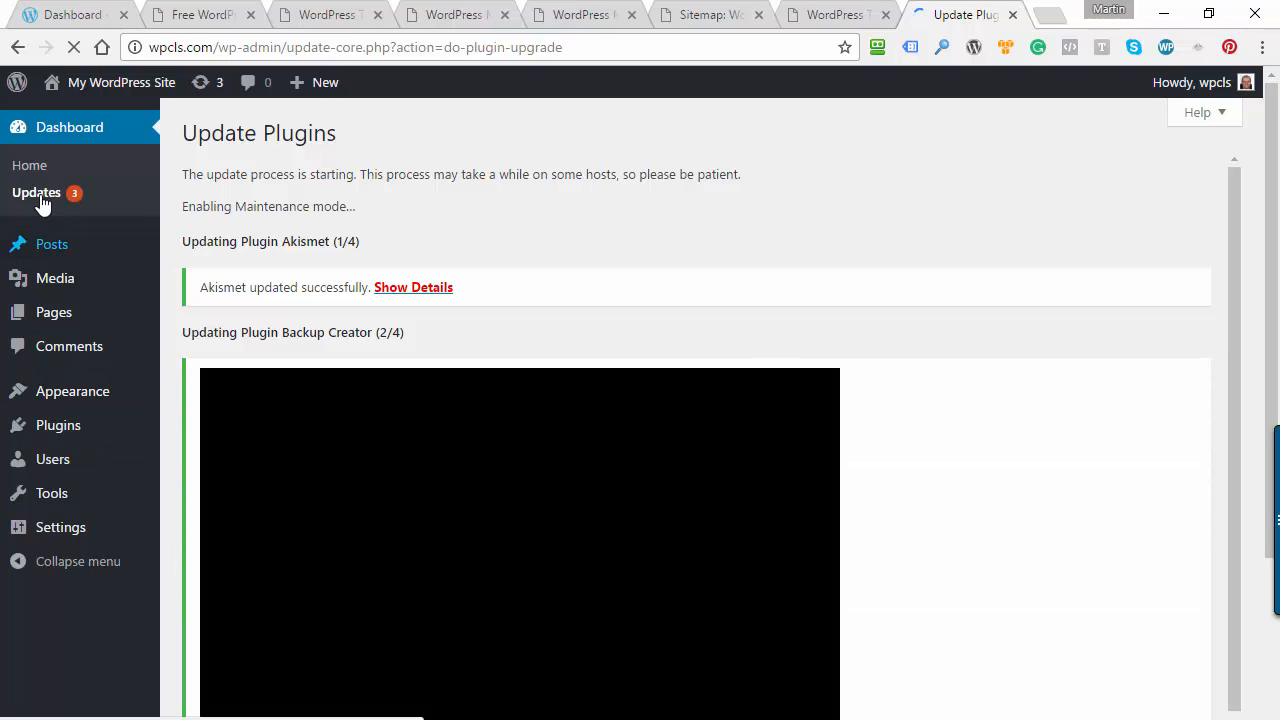
Update the Twenty Fifteen, Twenty Fourteen and Twenty Sixteen themes together and return to the updates overview
click(41, 198)
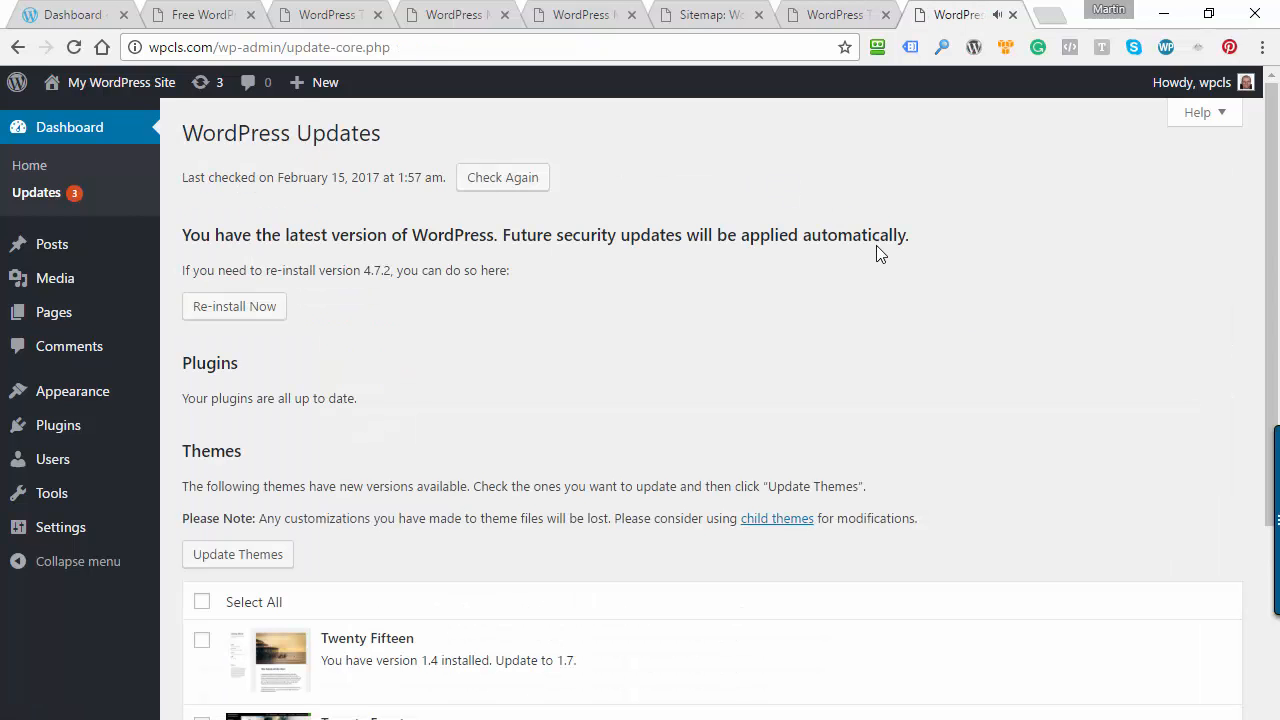
scroll(544, 364, down, 1)
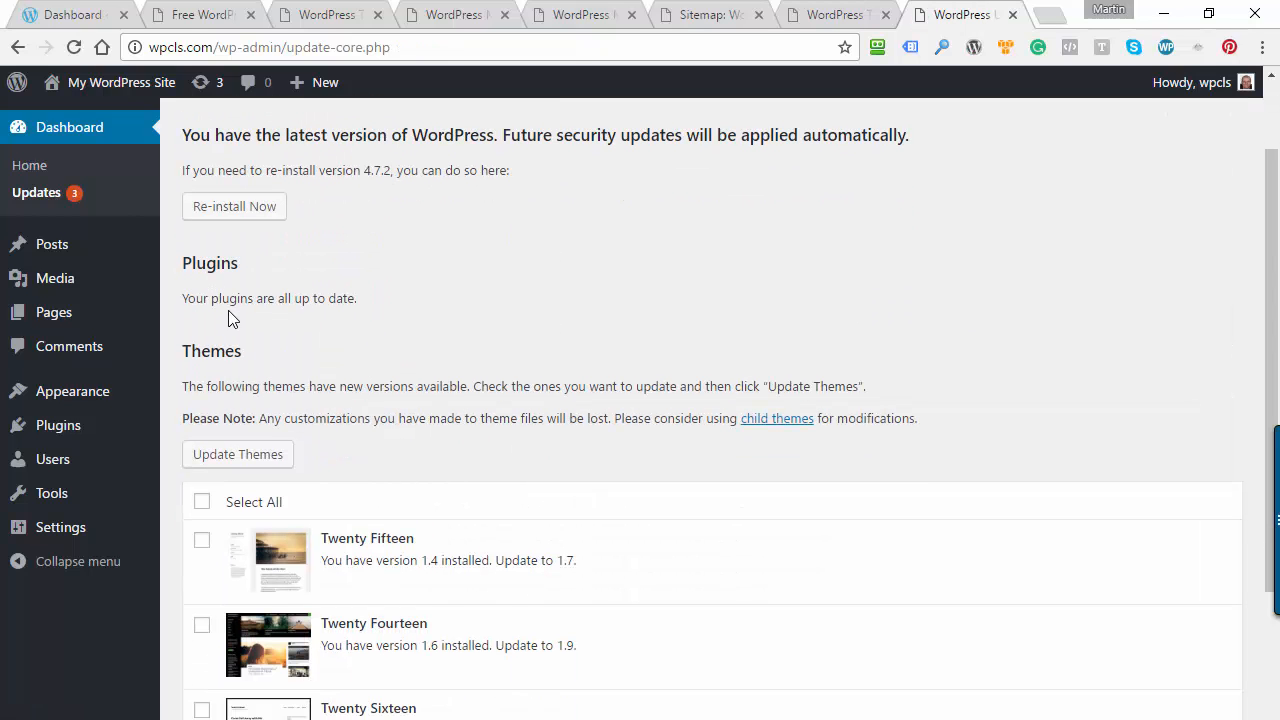
scroll(507, 295, down, 2)
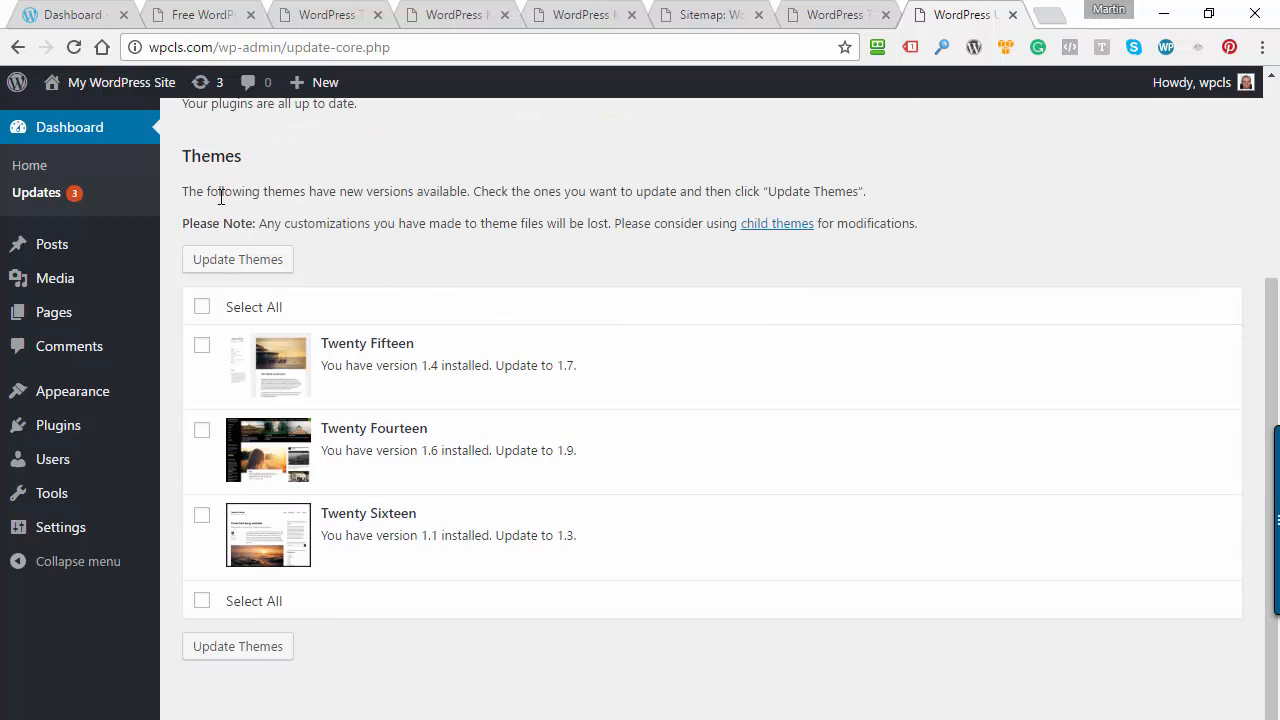
click(203, 308)
click(245, 262)
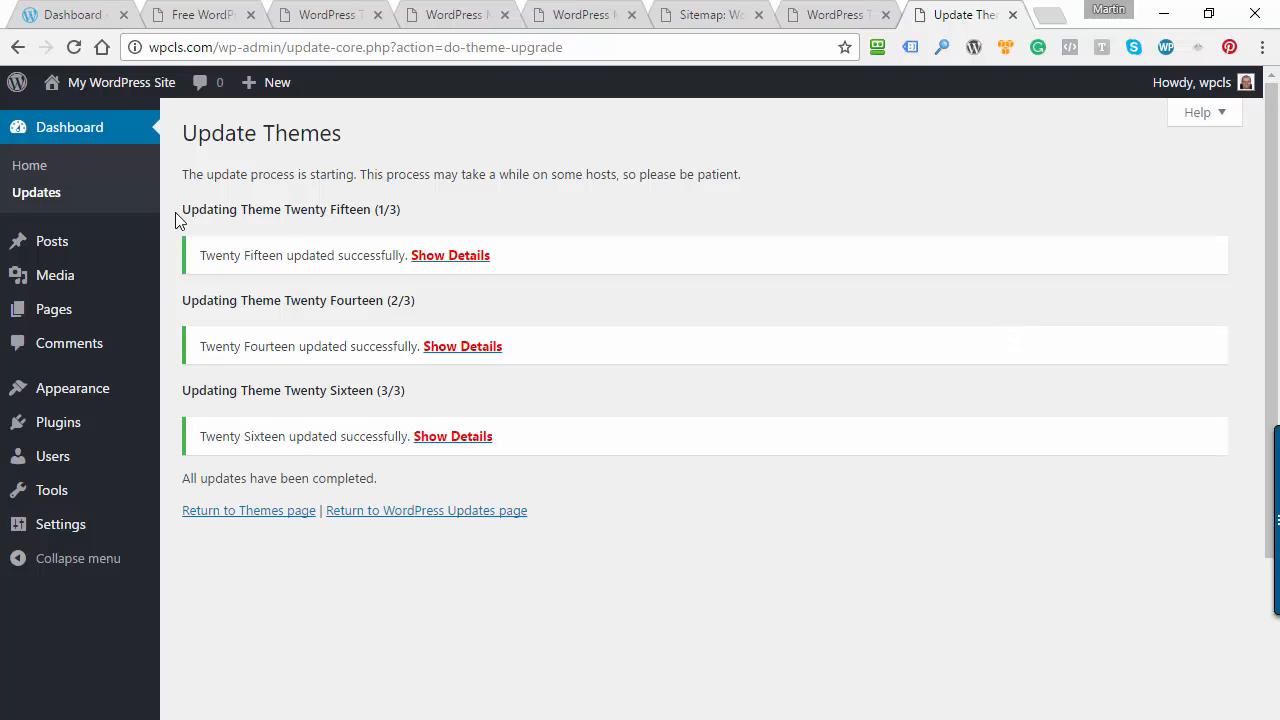
click(25, 200)
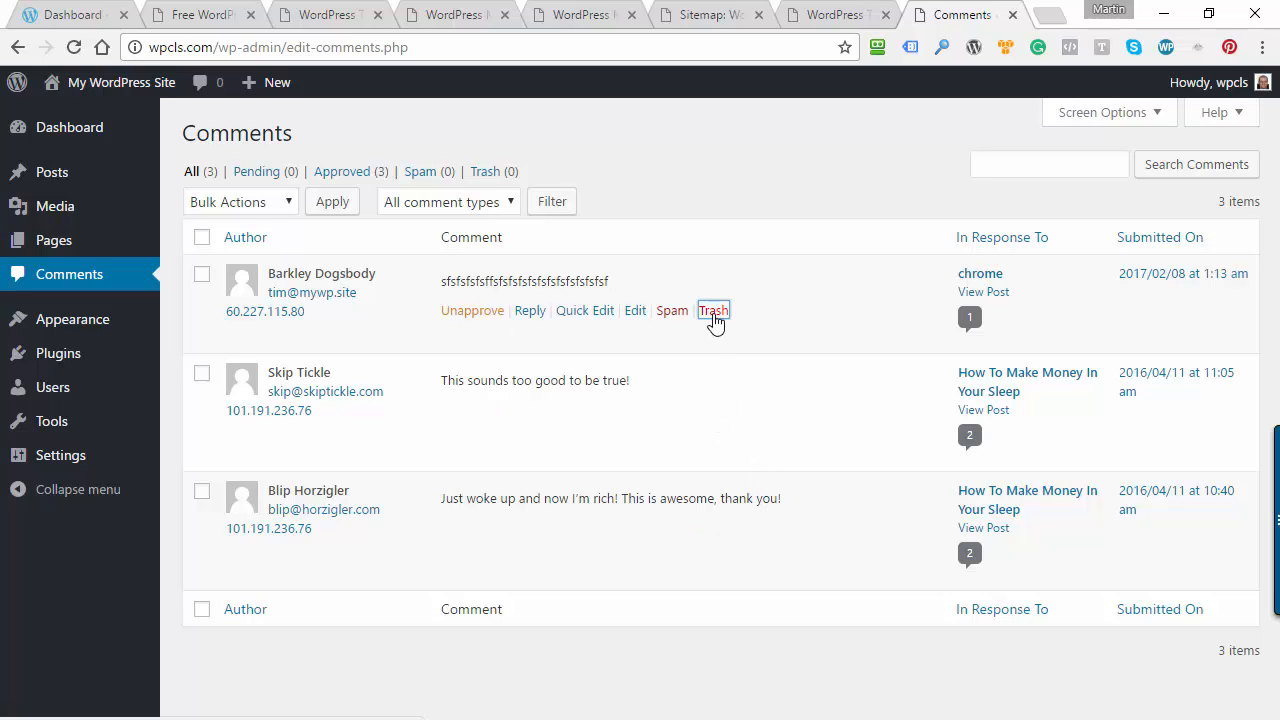
Move the nonsense comment on the chrome post to the trash and permanently delete it
click(714, 314)
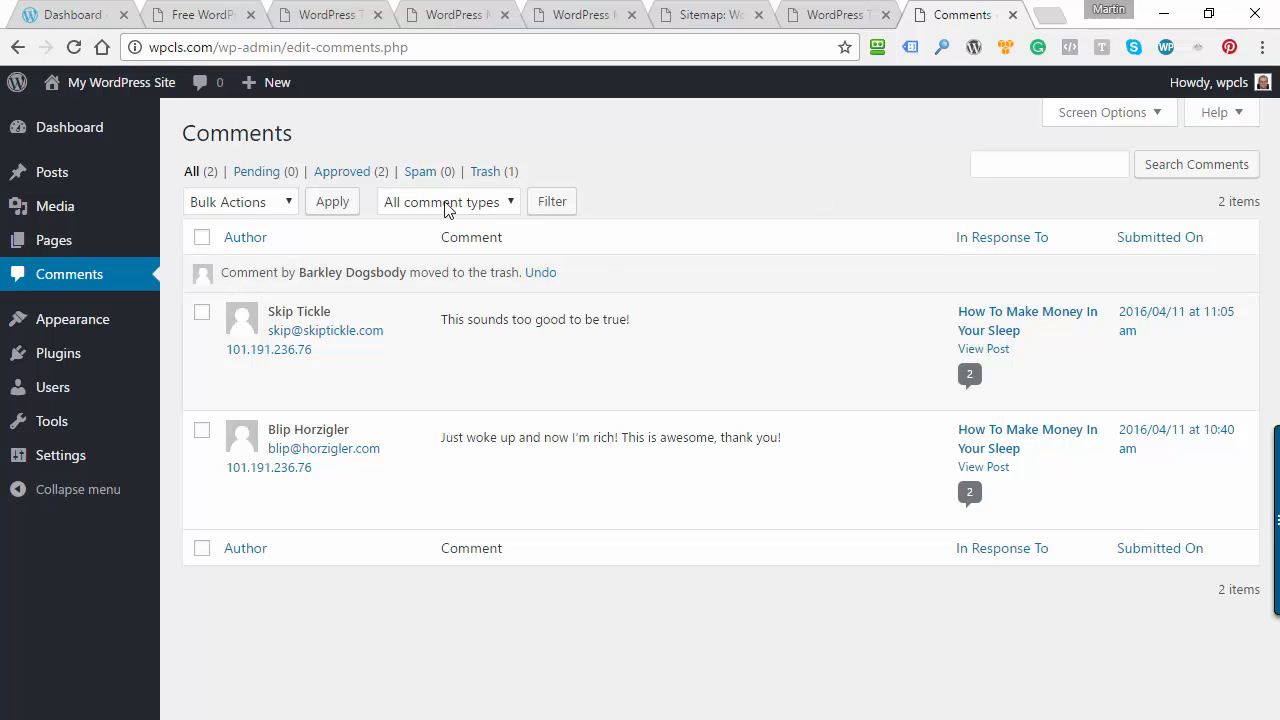
click(493, 176)
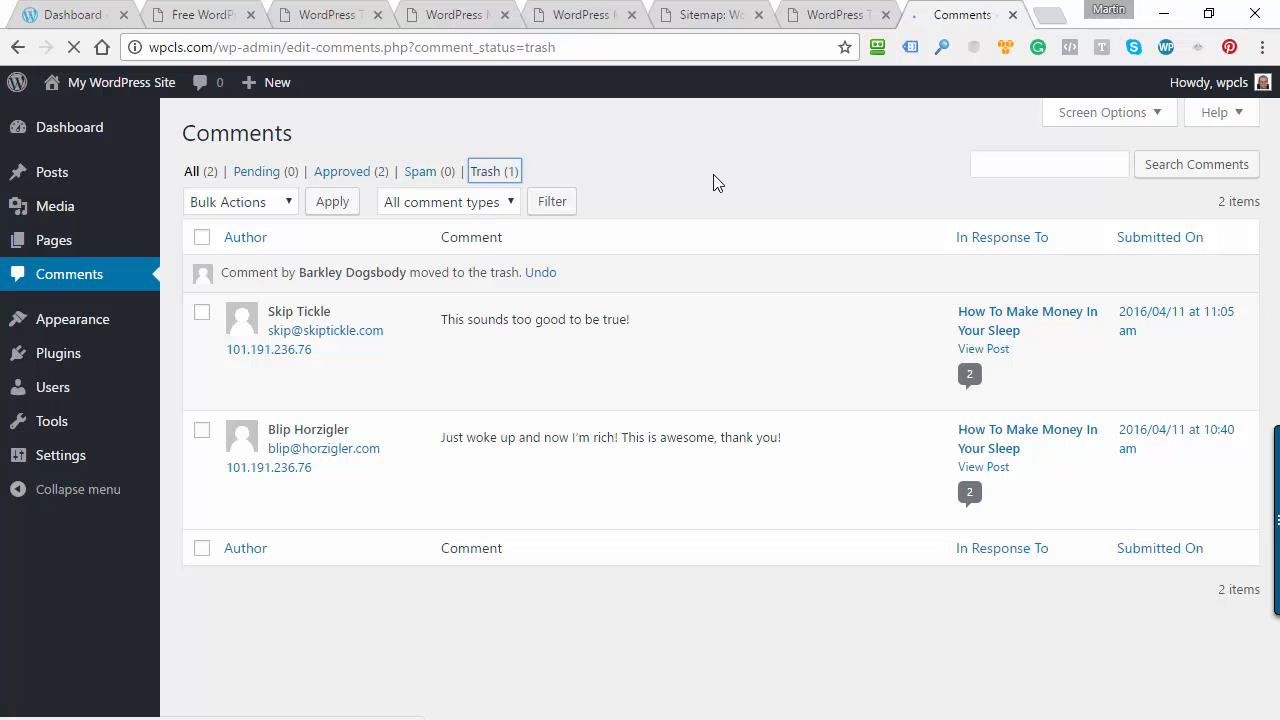
click(202, 237)
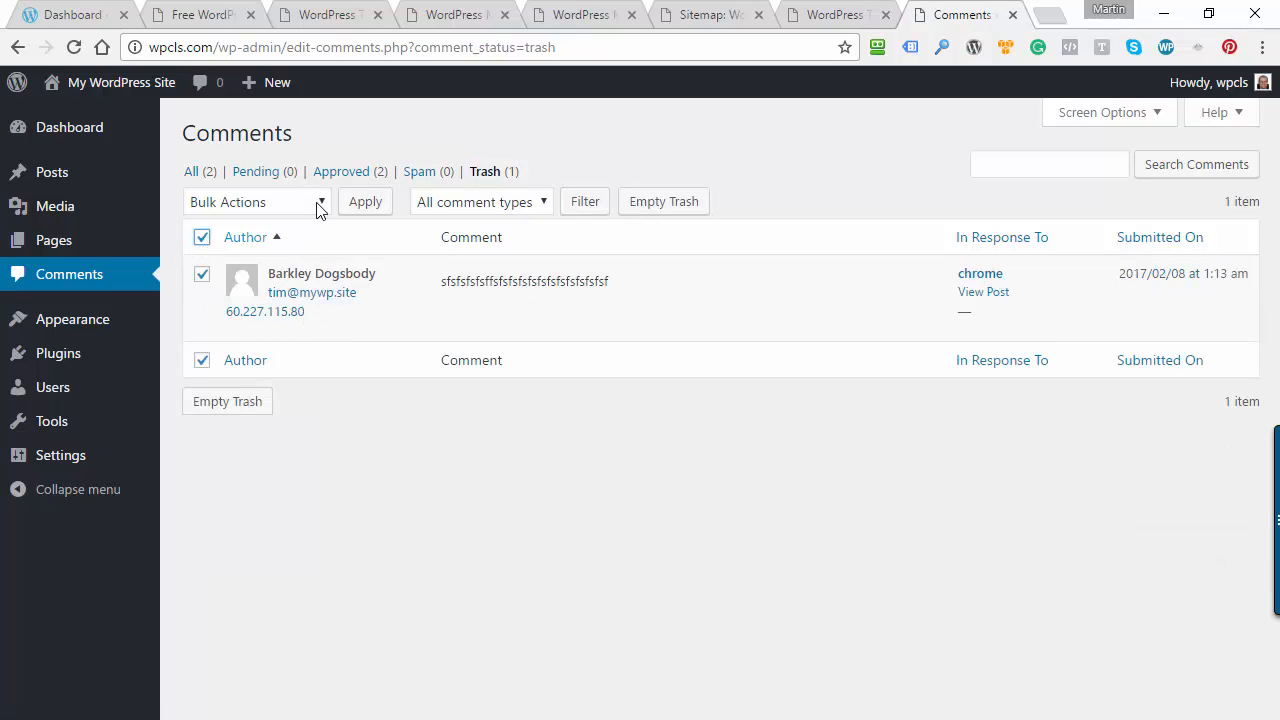
click(318, 204)
click(258, 283)
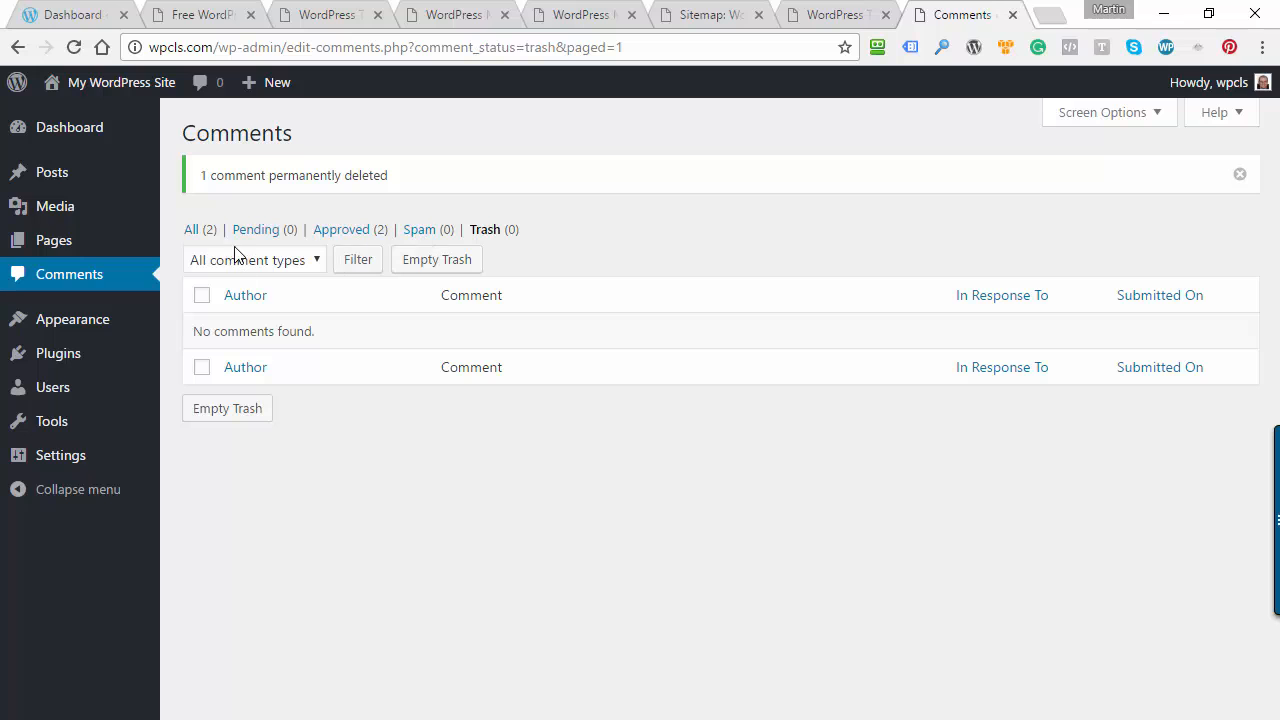
Move all remaining comments to the trash as a bulk action and open the comment trash
click(194, 230)
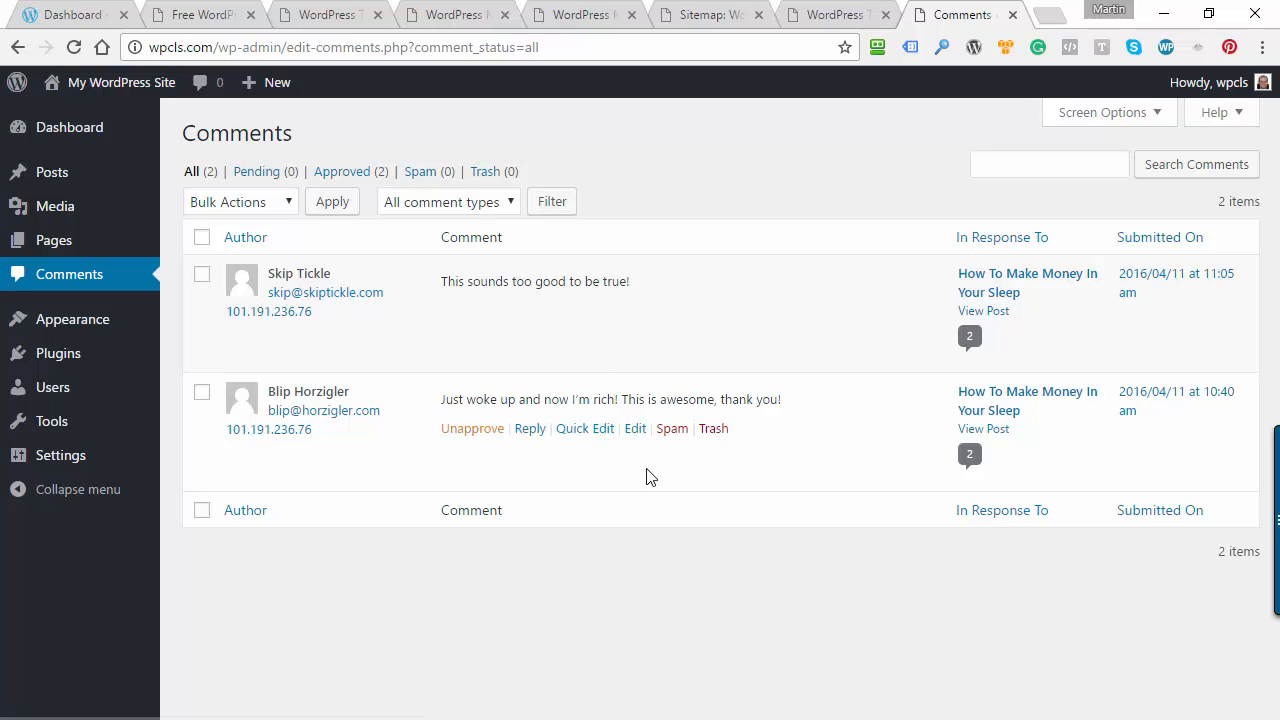
click(208, 243)
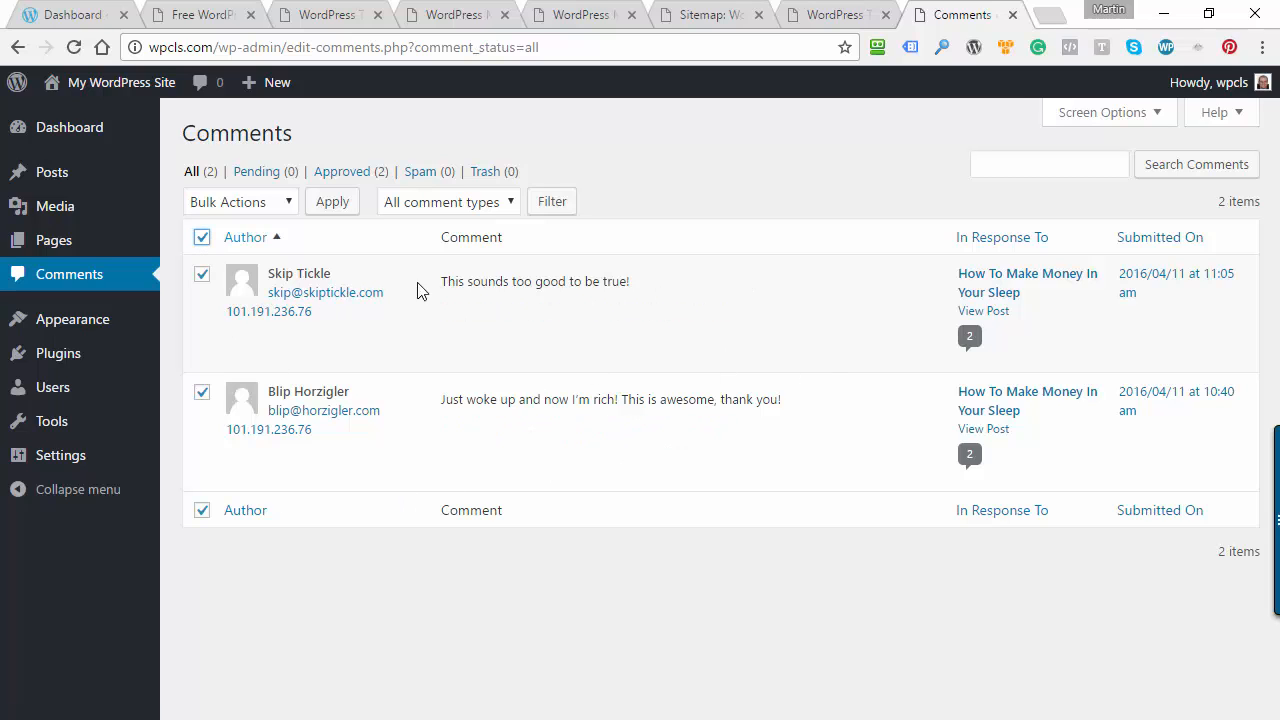
click(287, 204)
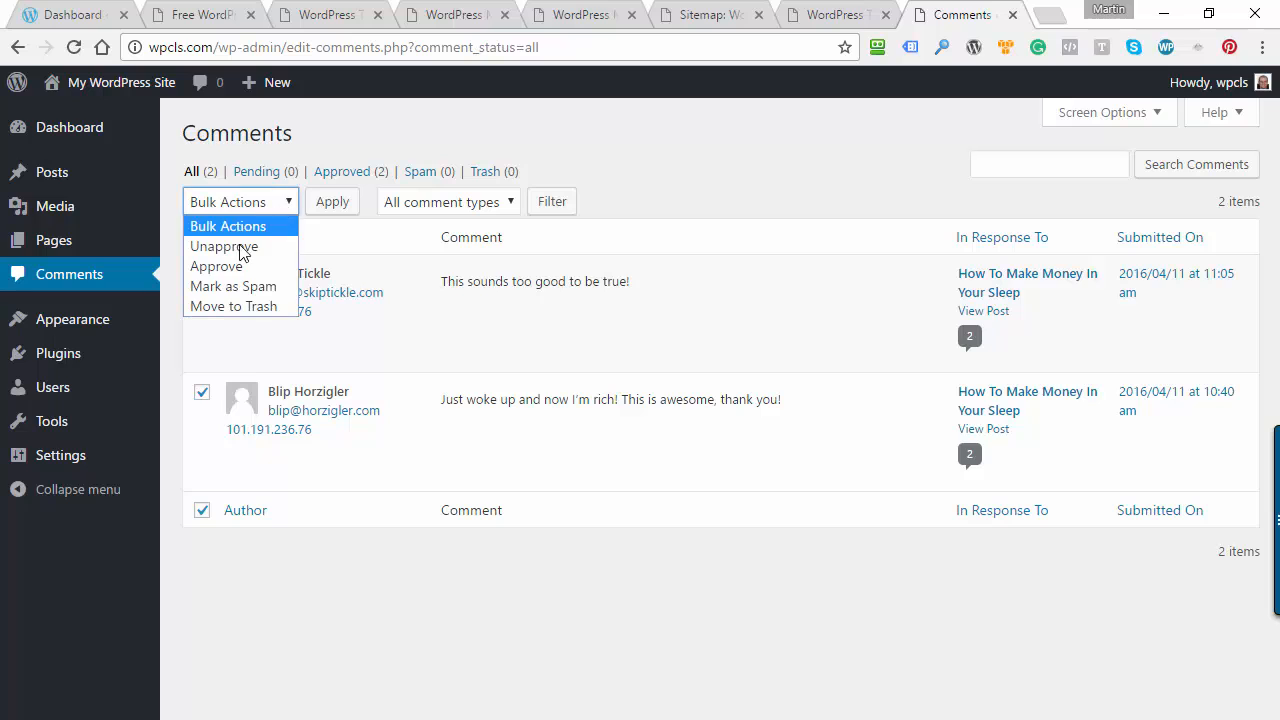
click(212, 308)
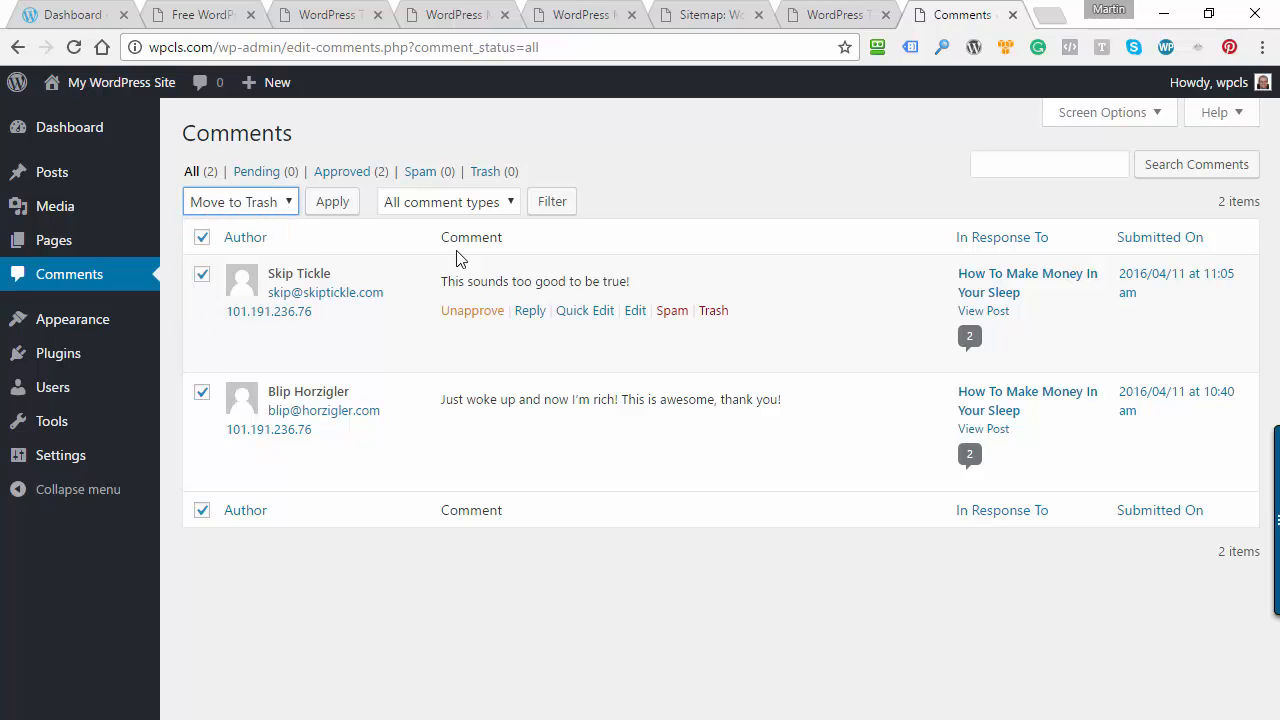
click(336, 206)
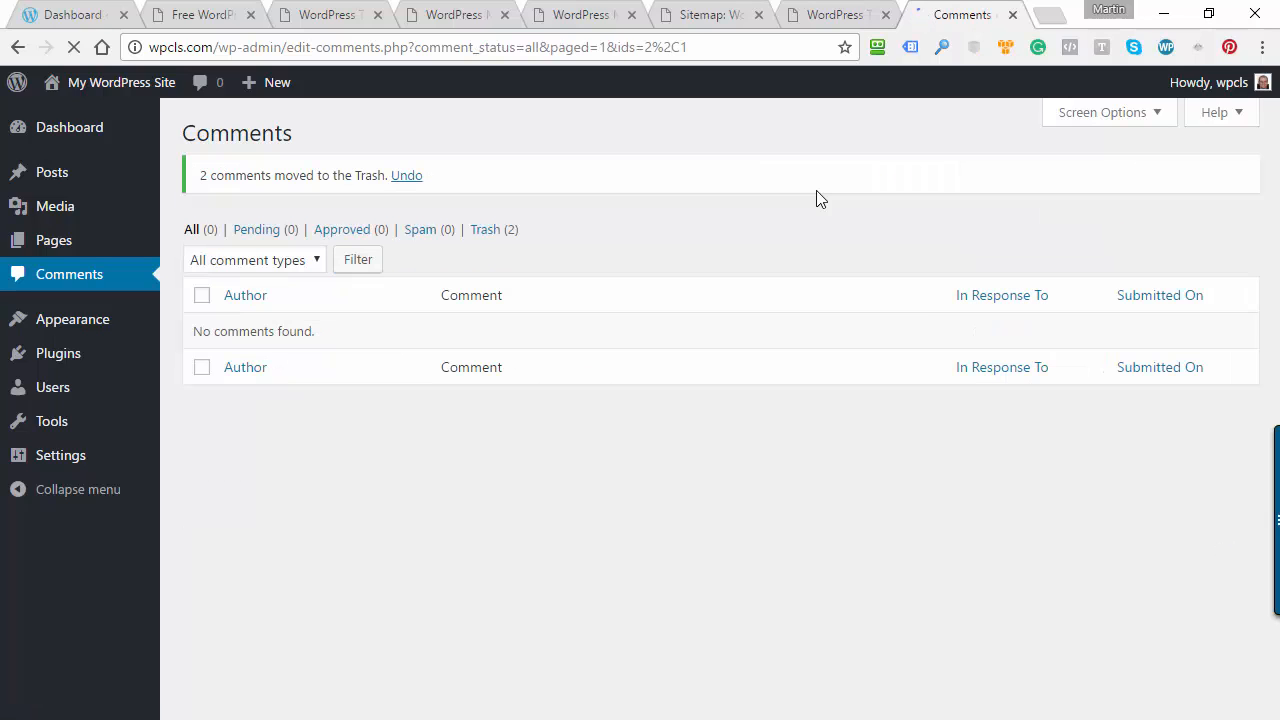
click(489, 230)
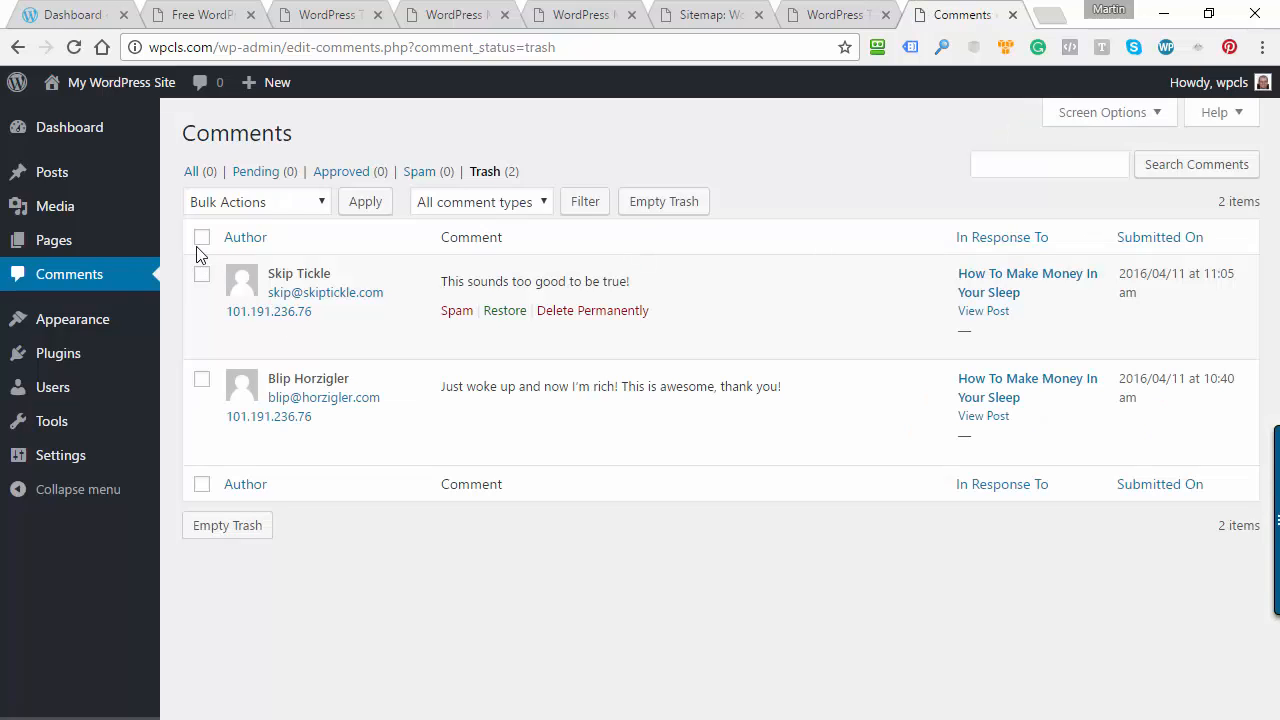
Permanently delete all the comments in the comment trash as a bulk action
click(200, 240)
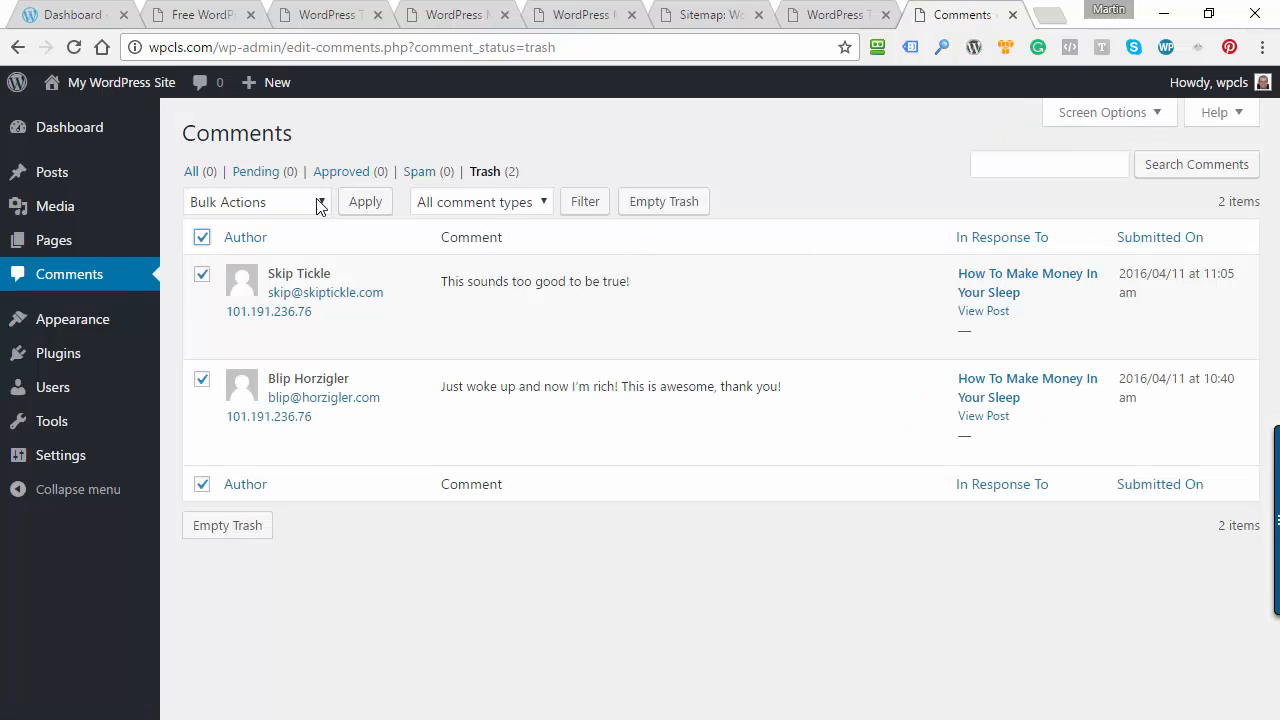
click(318, 202)
click(245, 284)
click(364, 205)
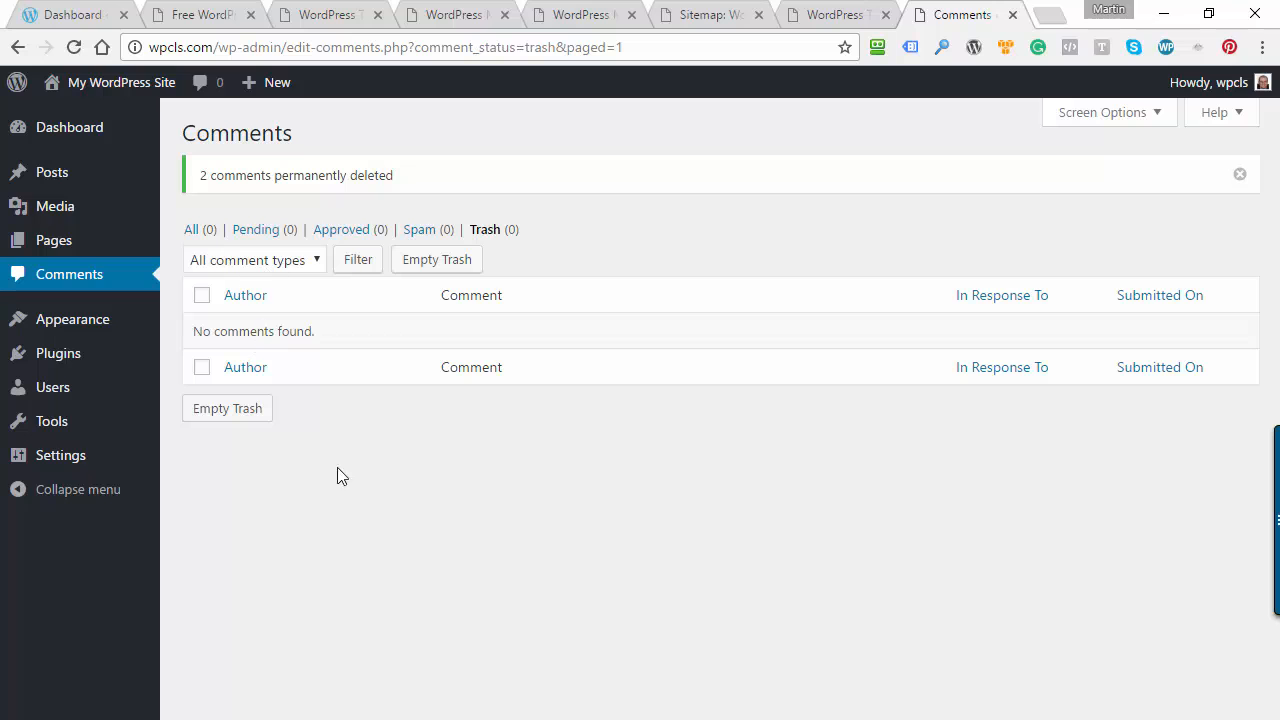
Return to the dashboard home and review its overview widgets
click(196, 131)
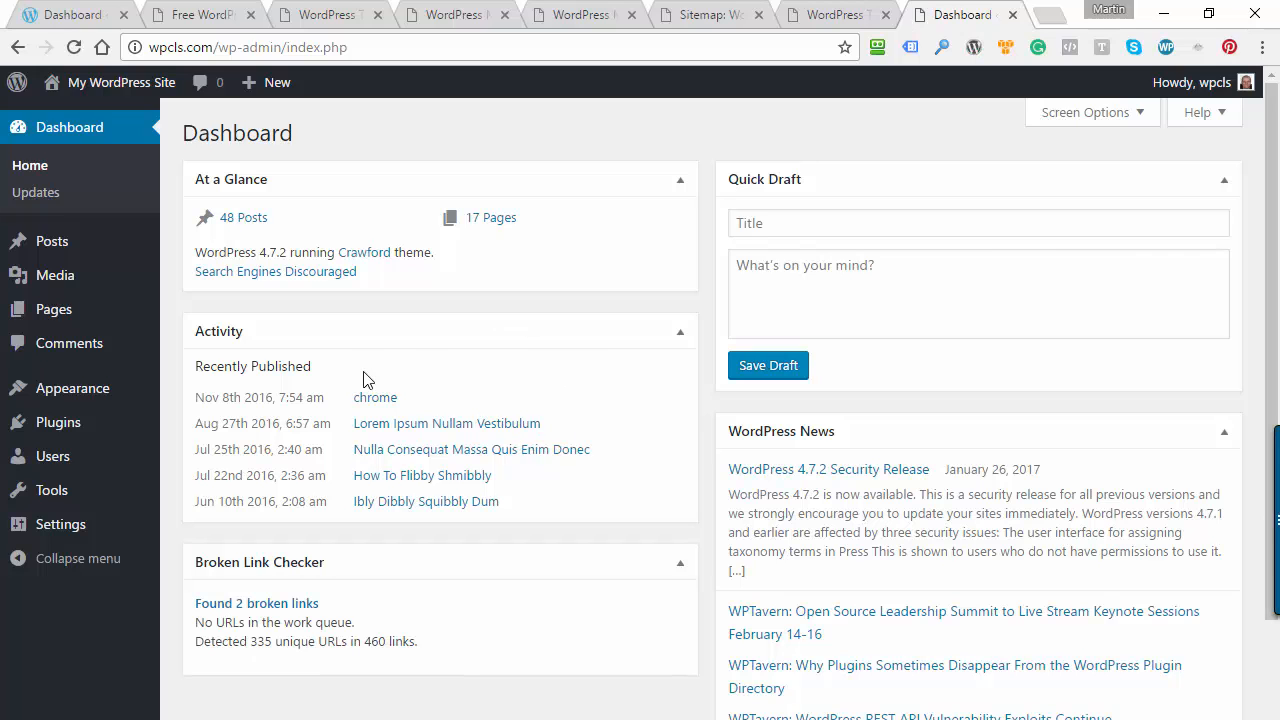
scroll(520, 330, down, 2)
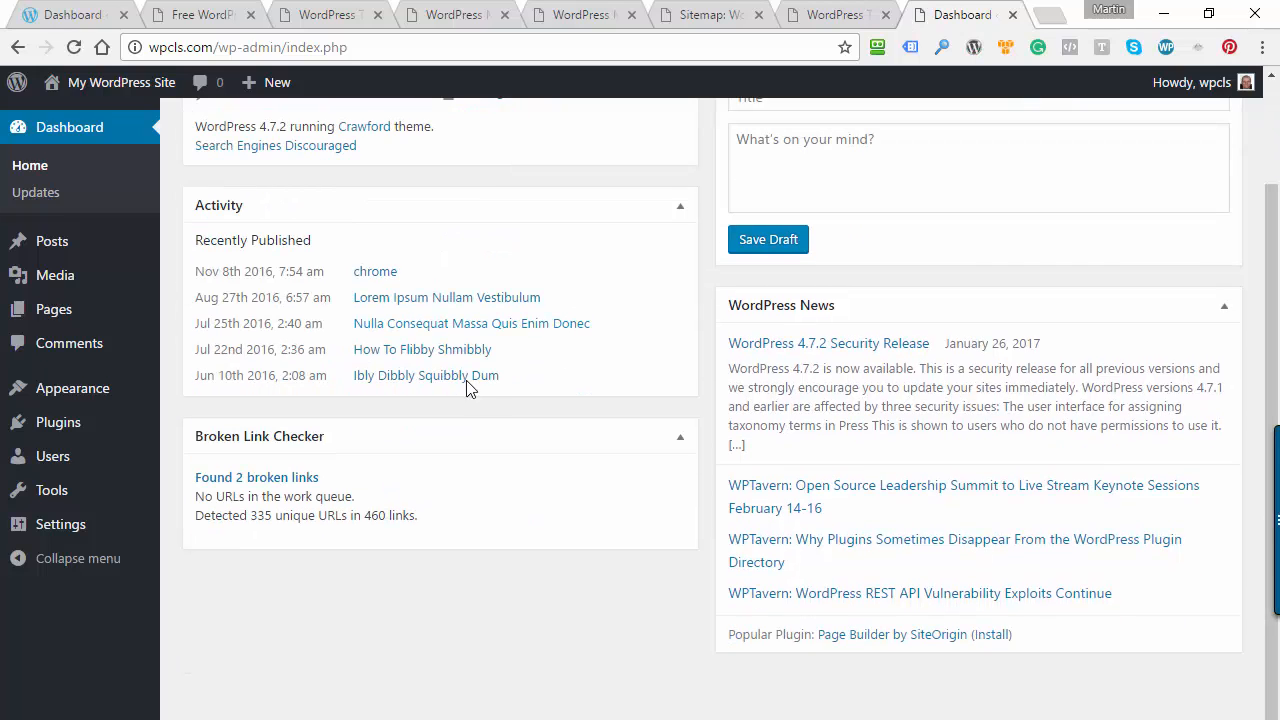
scroll(509, 292, up, 2)
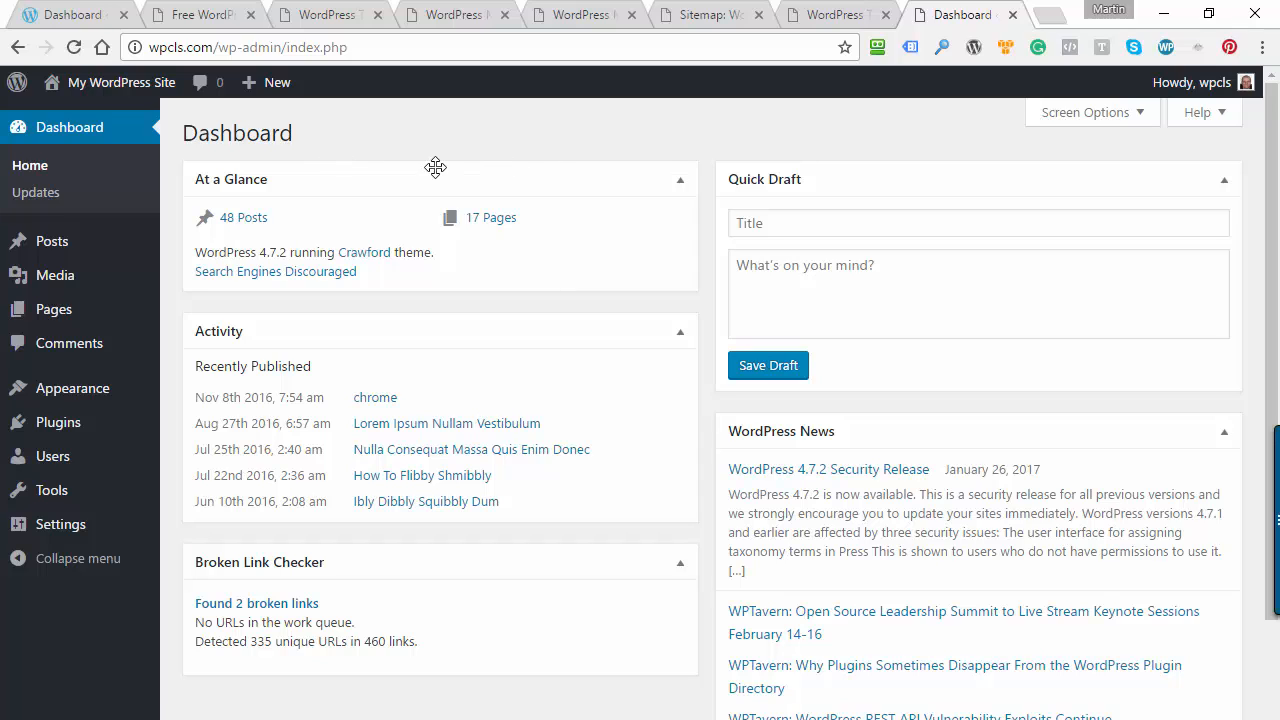
Permanently delete all the trashed posts as a bulk action and return to the full list of posts
mouse_move(114, 245)
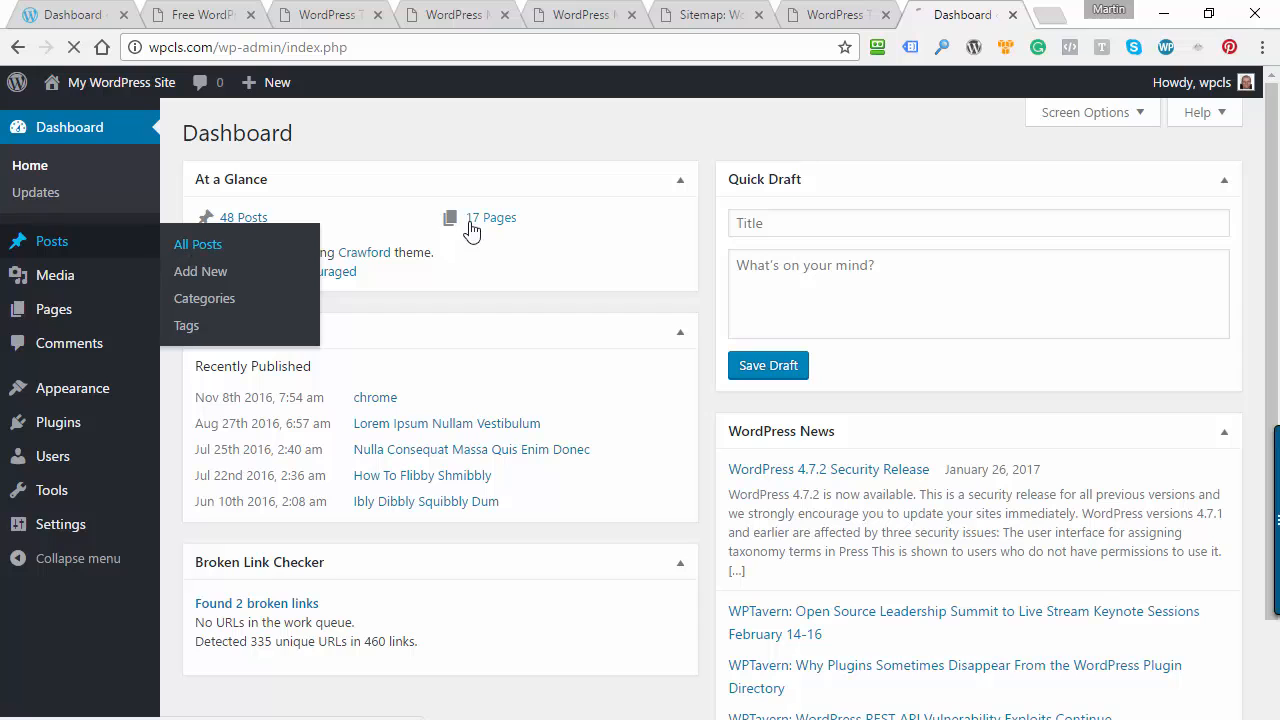
click(190, 247)
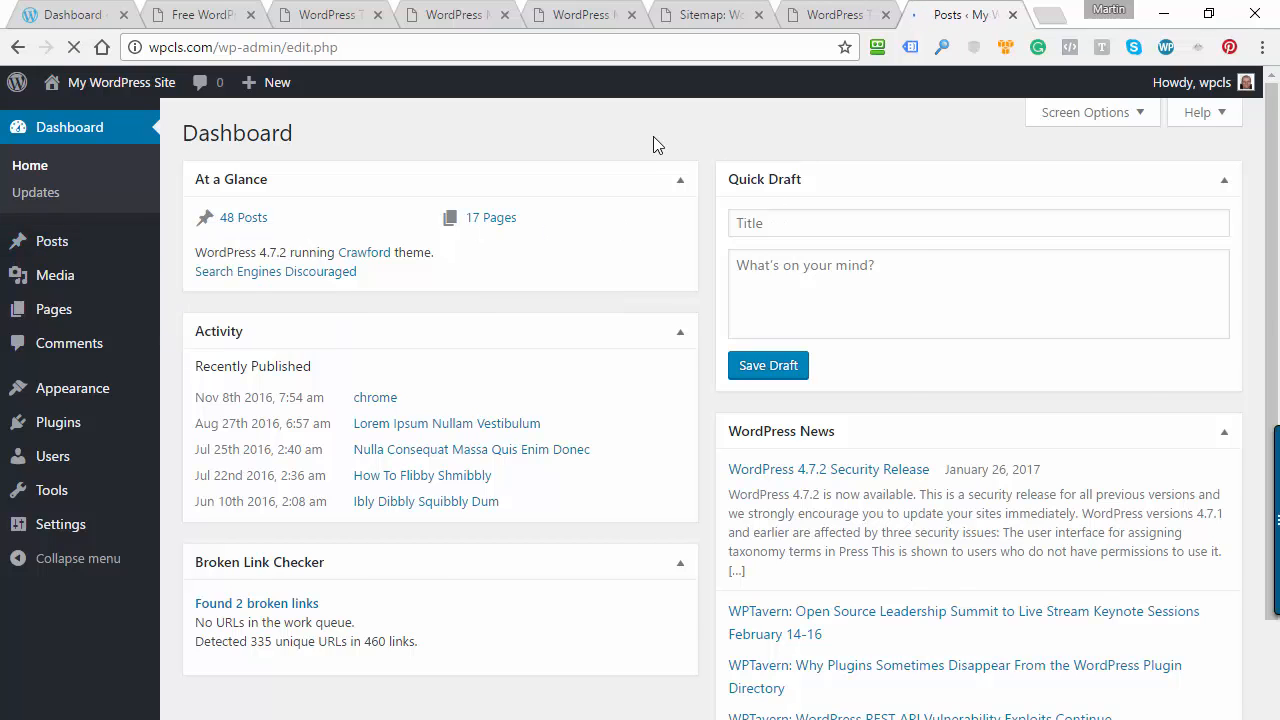
click(573, 174)
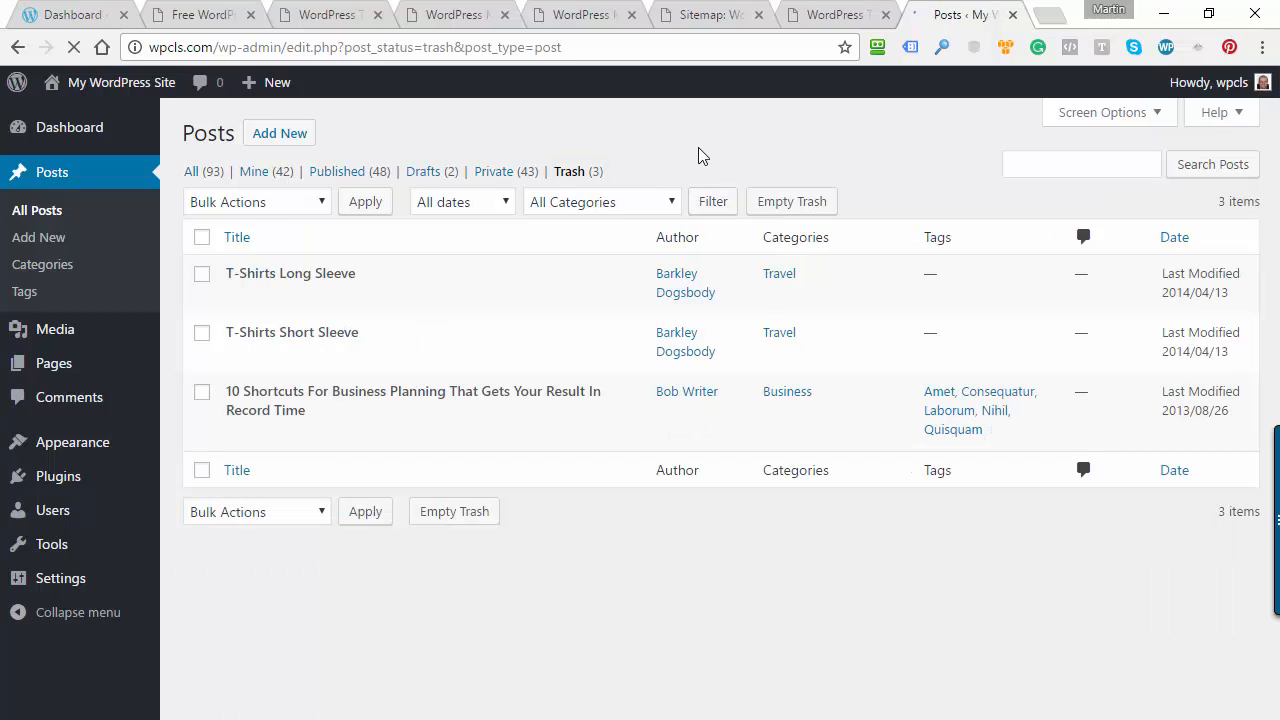
click(202, 238)
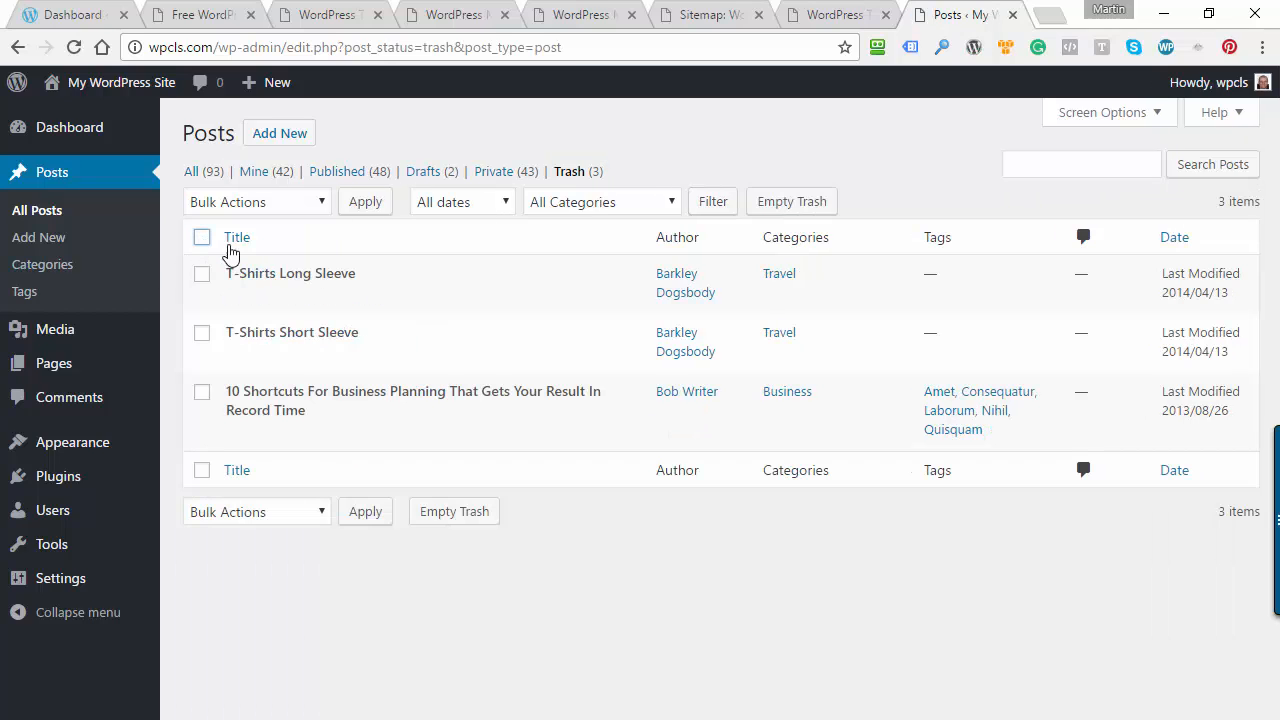
click(320, 206)
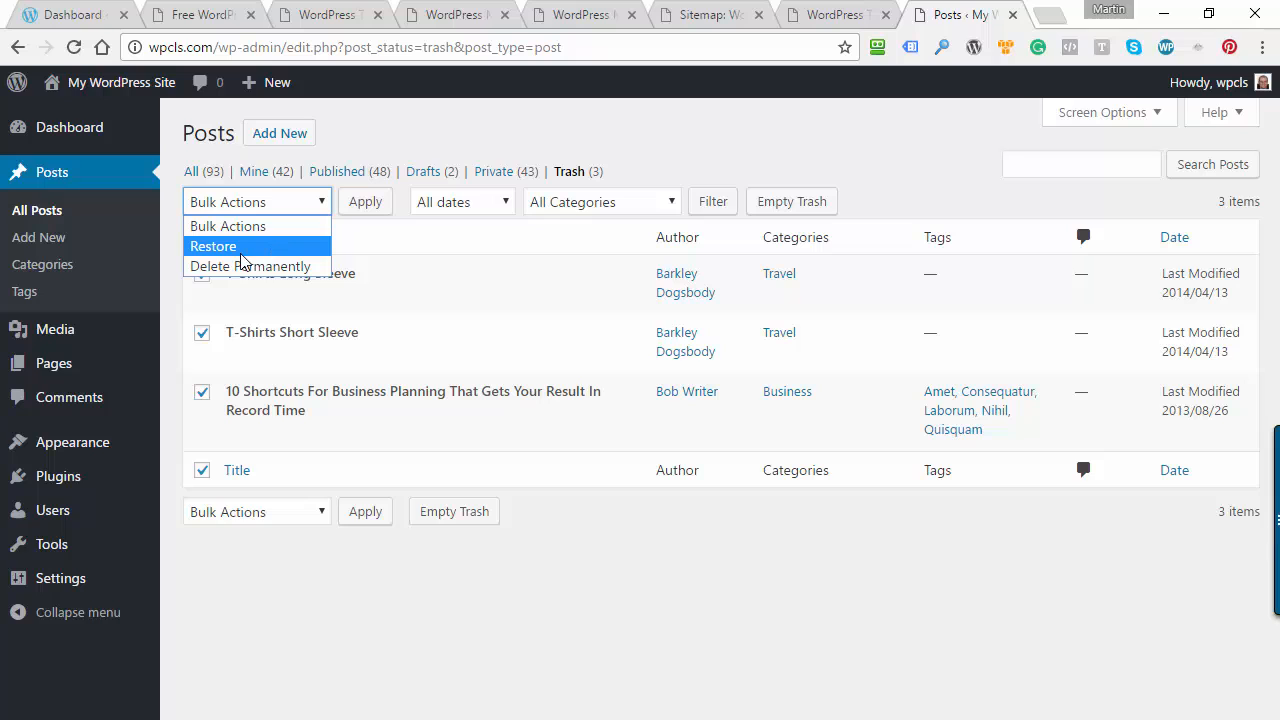
click(245, 266)
click(366, 202)
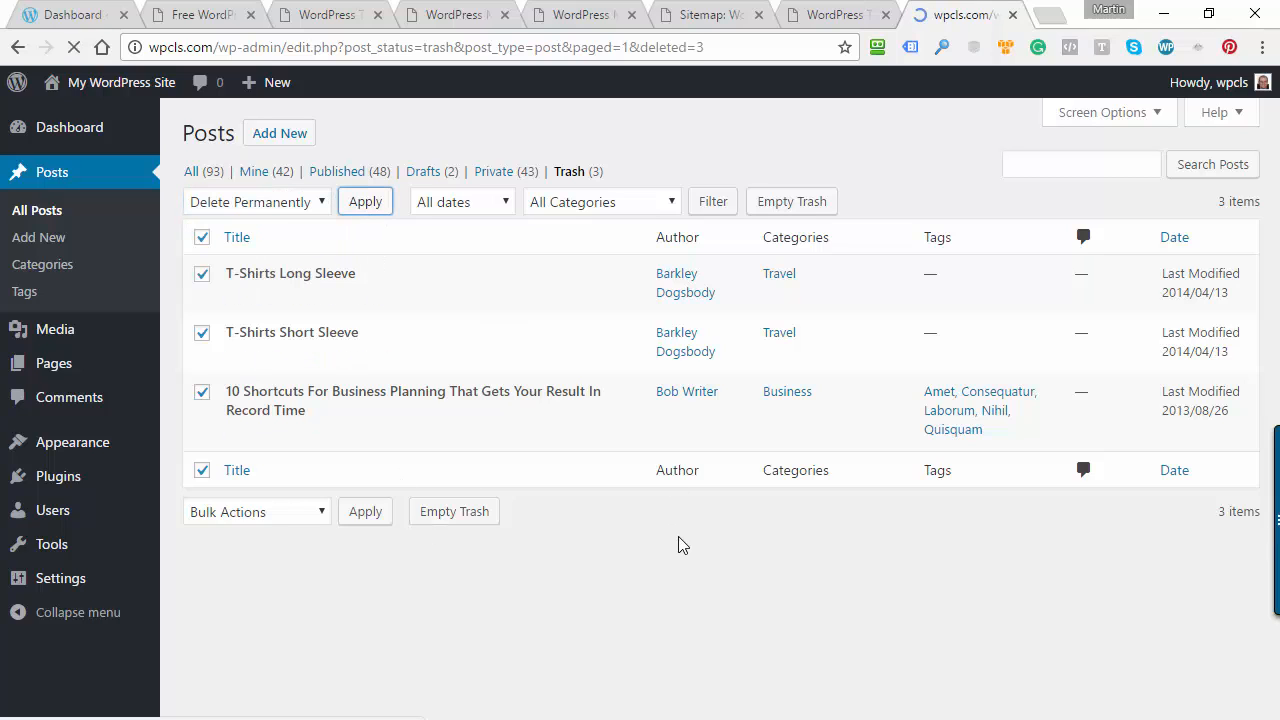
click(38, 211)
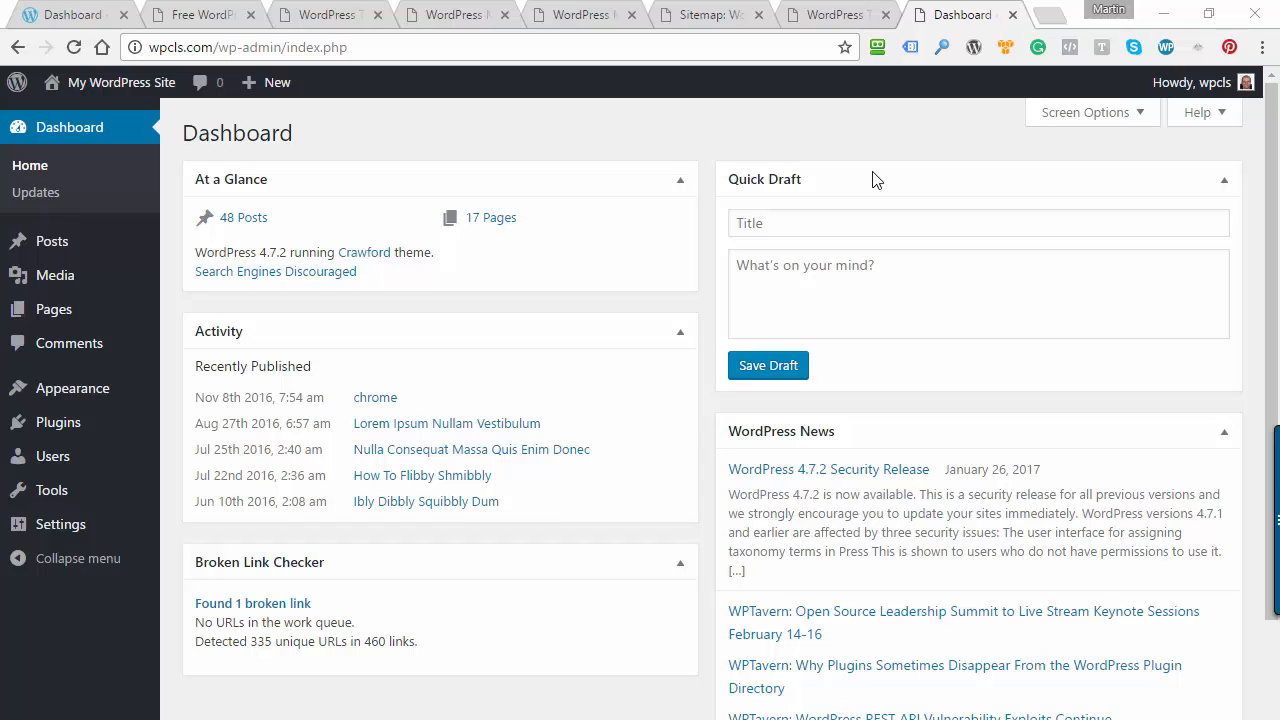
Delete the inactive Akismet plugin and its data from the installed plugins
click(69, 425)
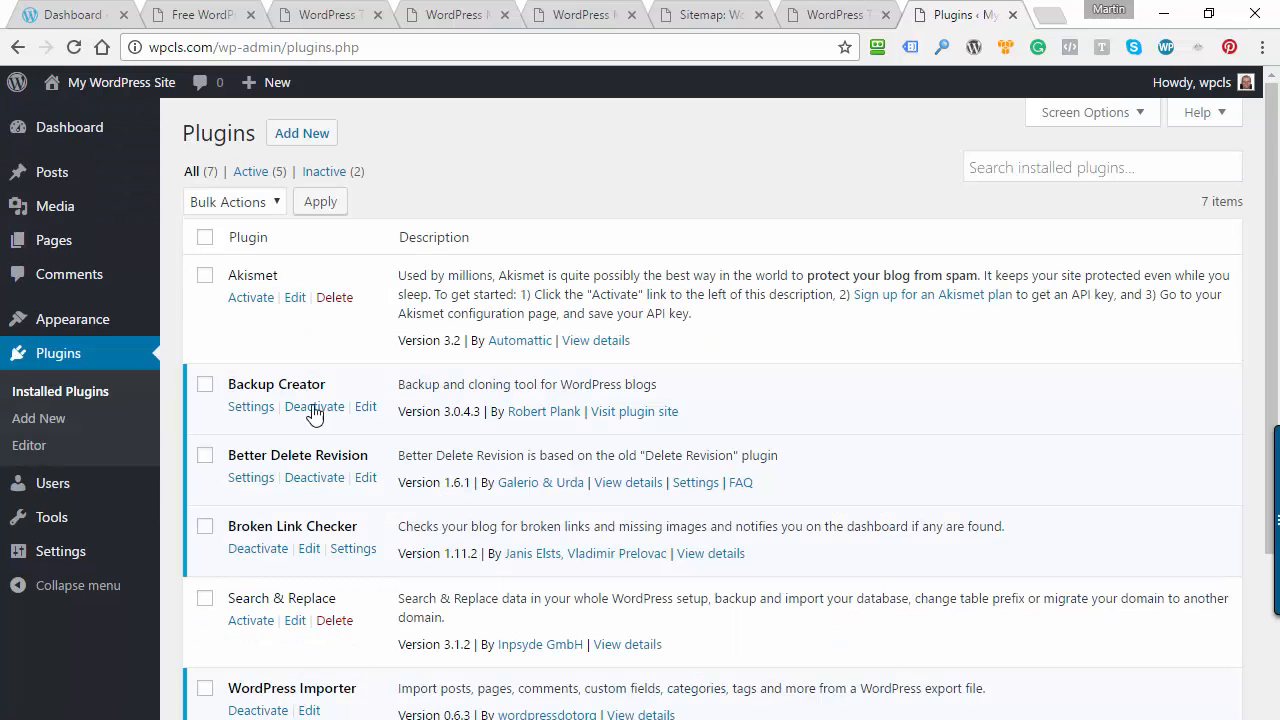
click(205, 275)
click(335, 297)
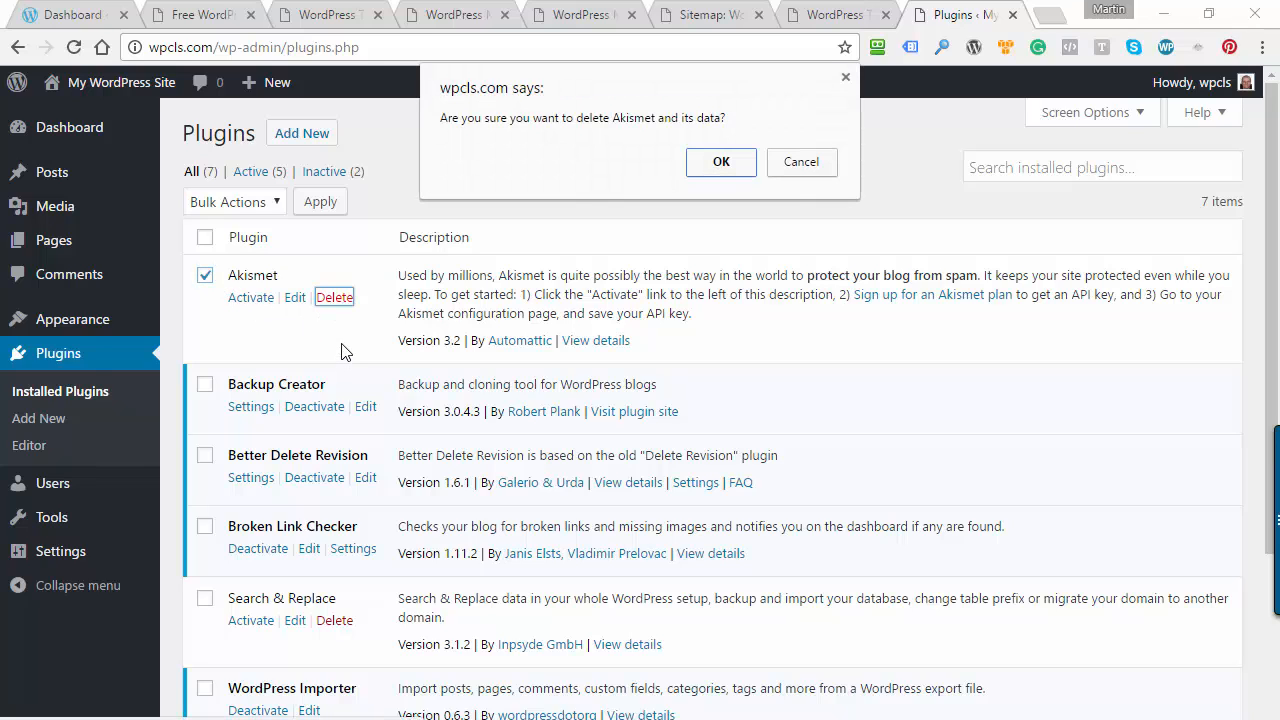
click(727, 165)
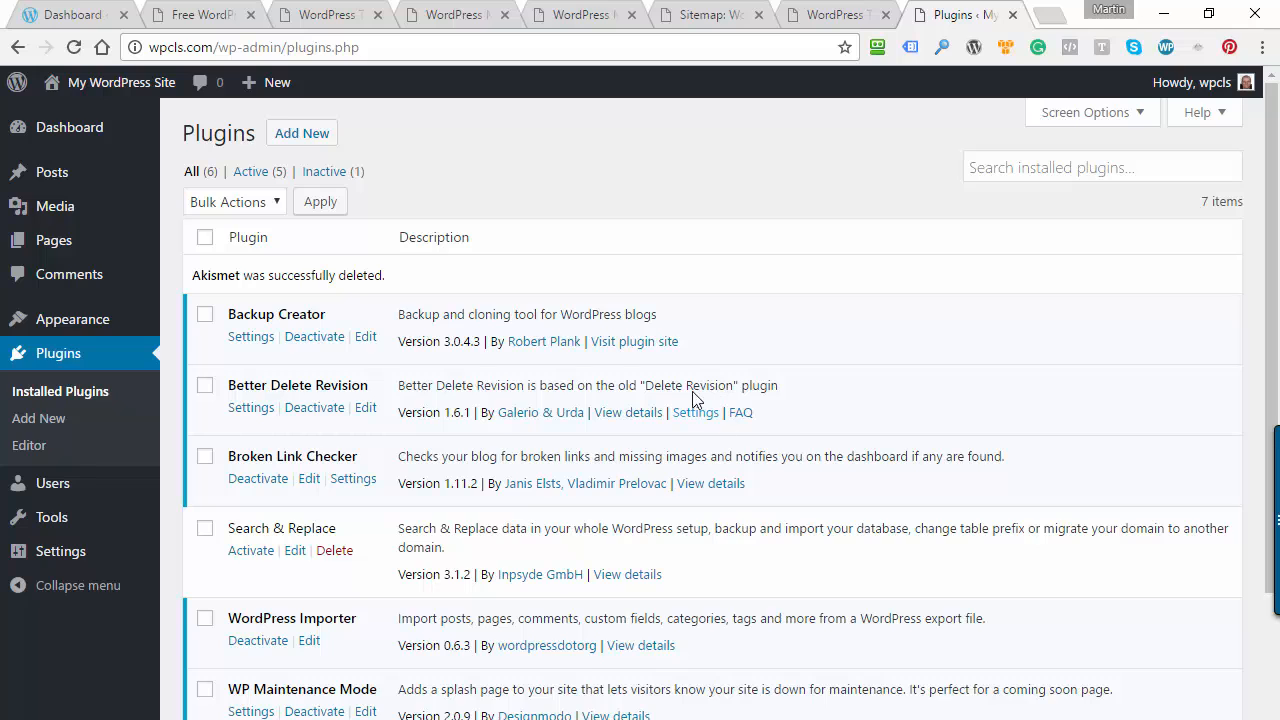
Delete the unused Twenty Fifteen theme from its theme details in the installed themes
mouse_move(72, 322)
click(207, 326)
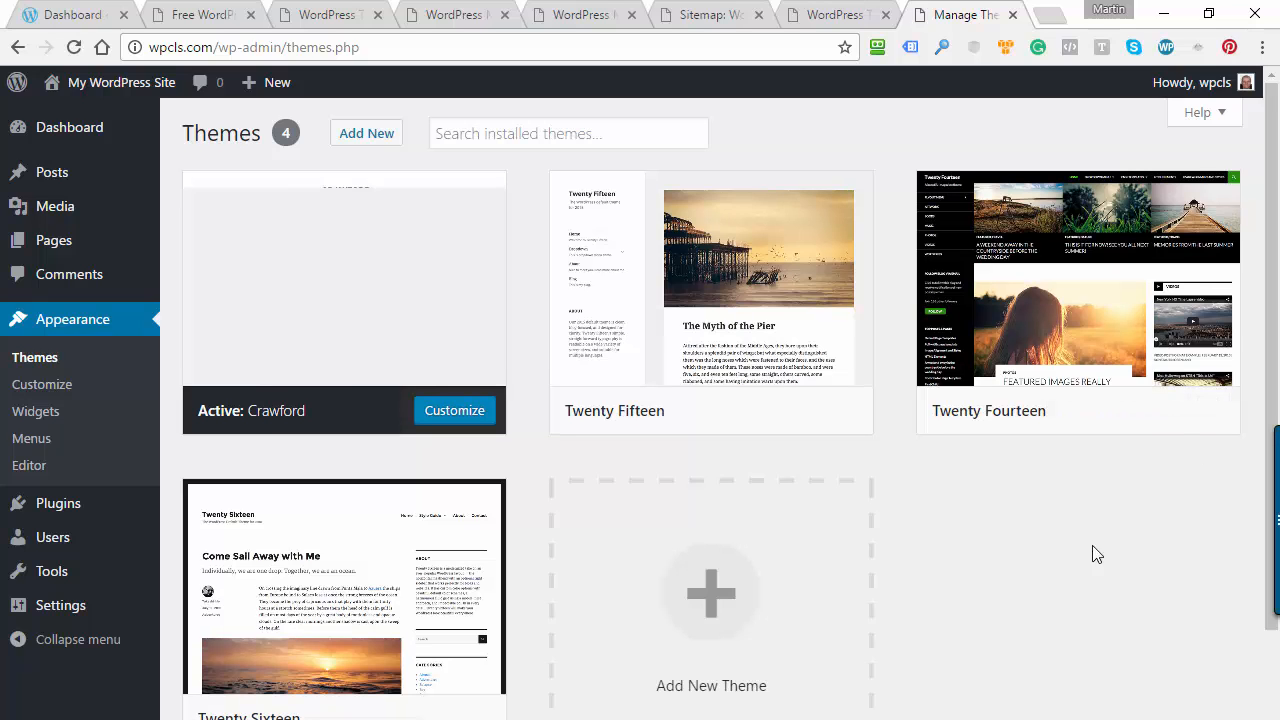
scroll(1085, 553, down, 2)
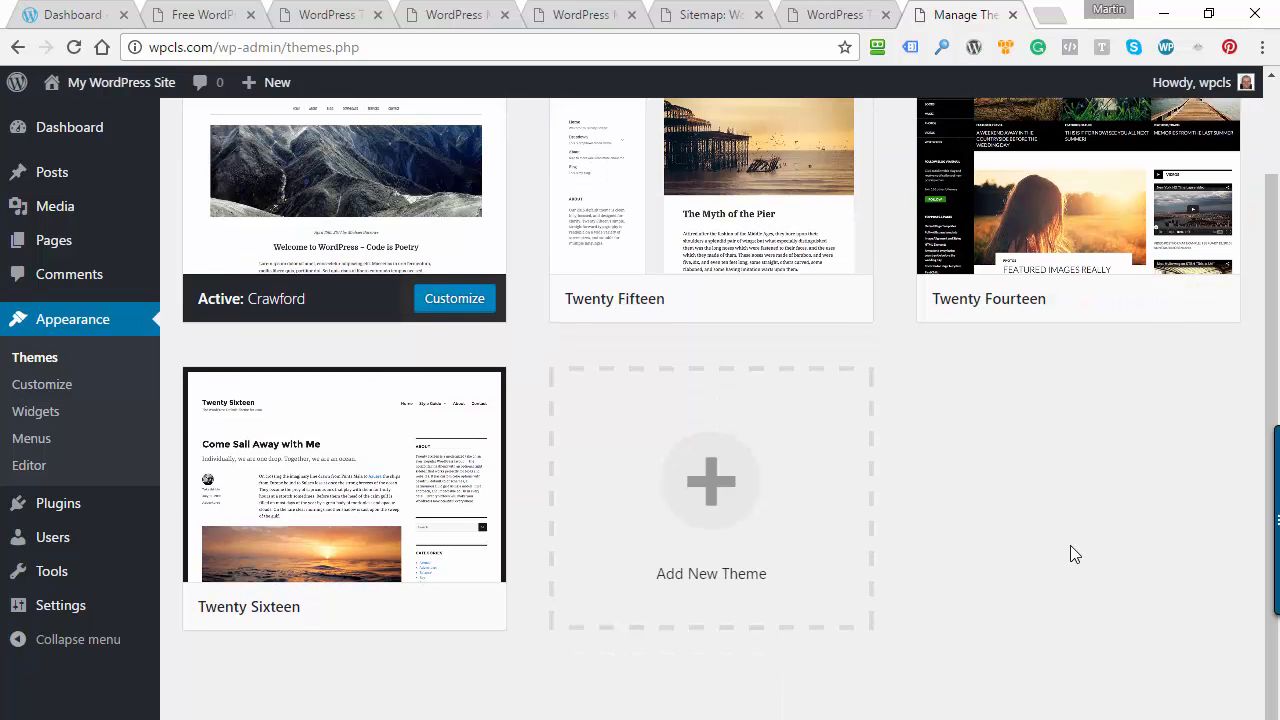
scroll(1074, 554, up, 2)
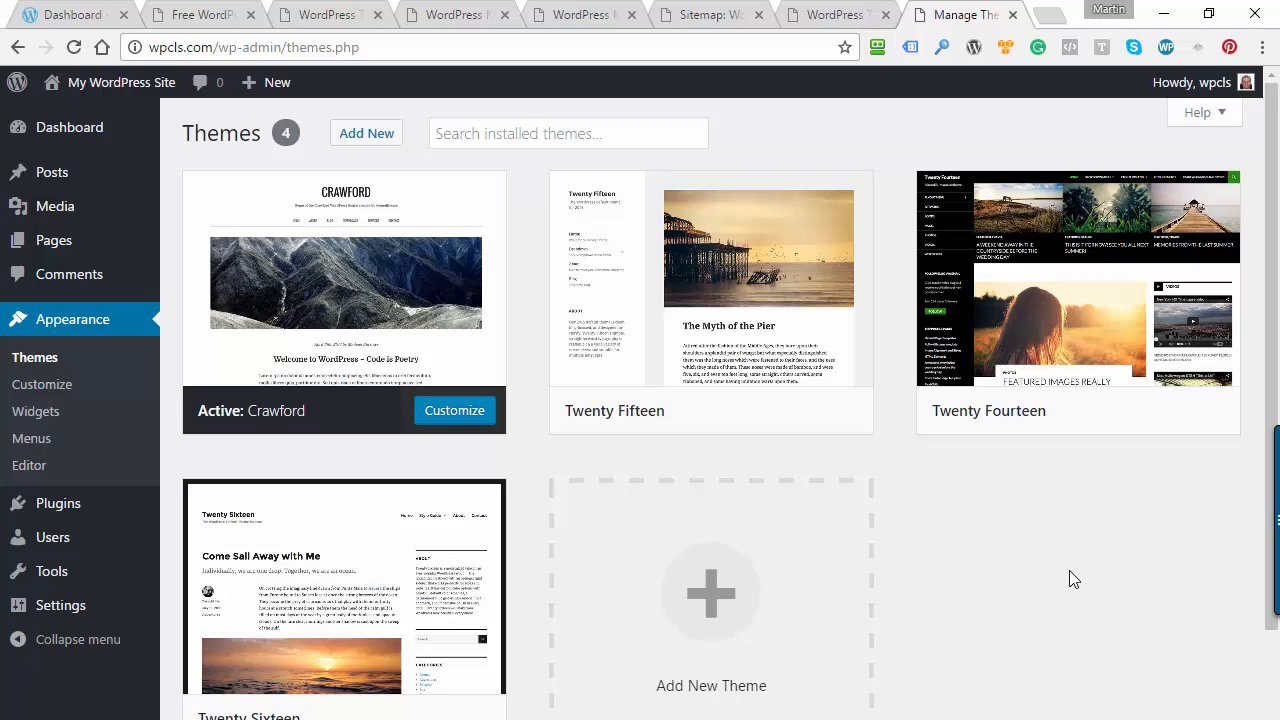
mouse_move(623, 349)
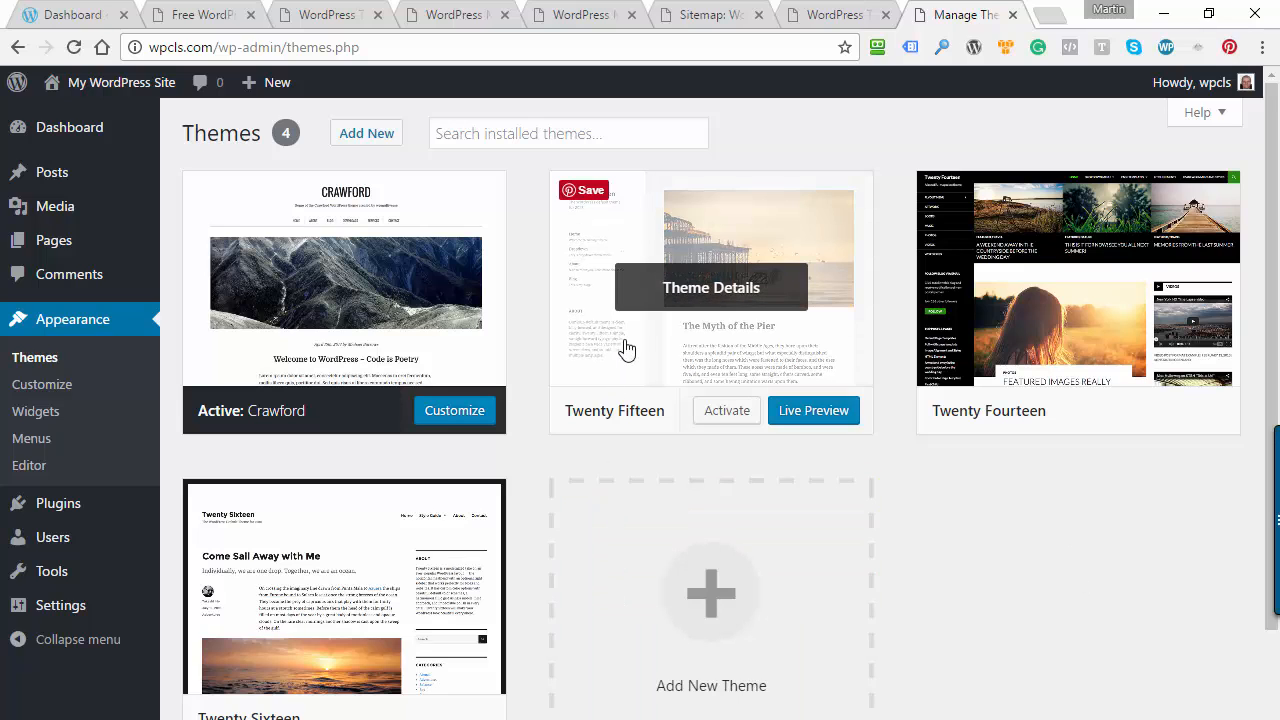
click(678, 287)
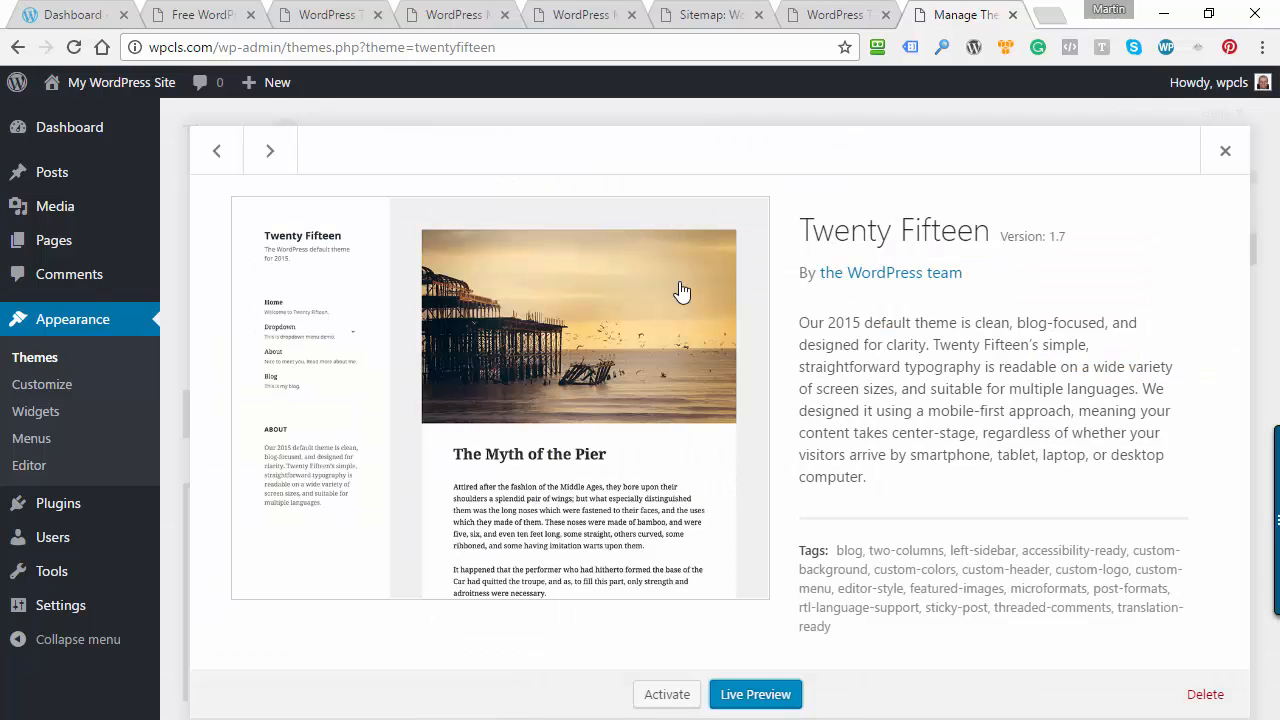
click(1205, 694)
click(699, 200)
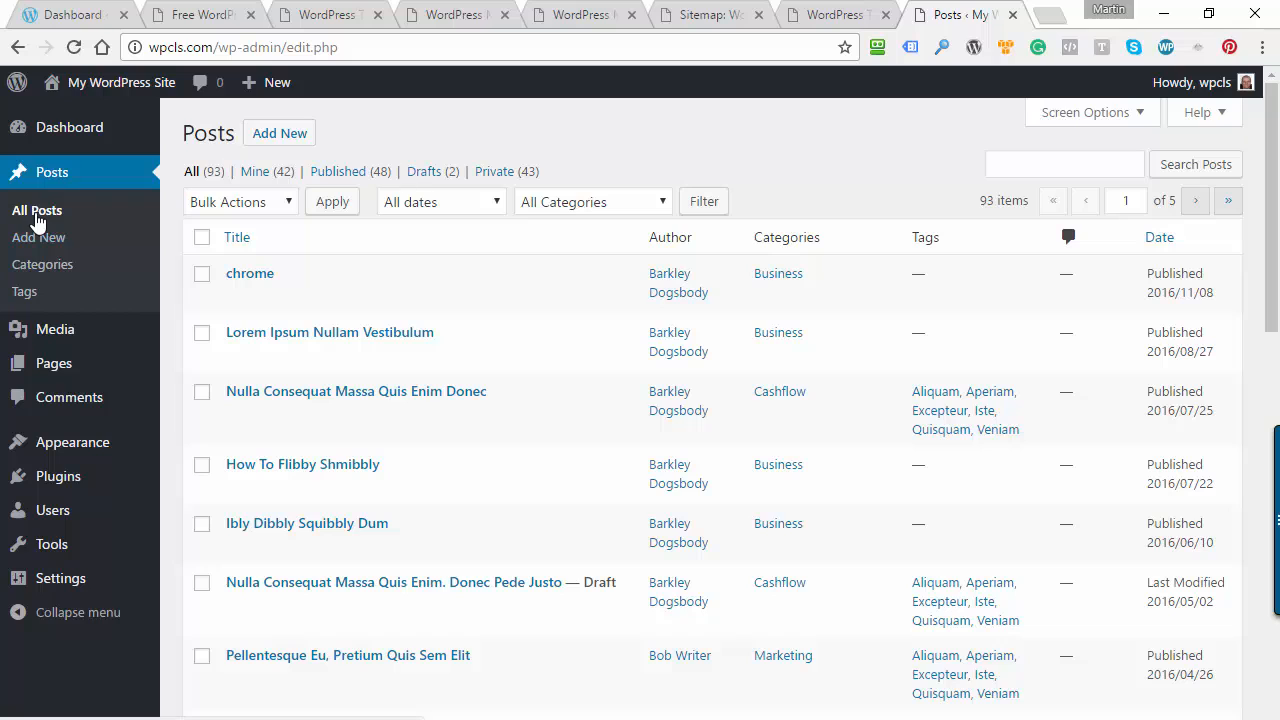
Go back to the dashboard home and open the list of broken links found by Broken Link Checker
mouse_move(44, 345)
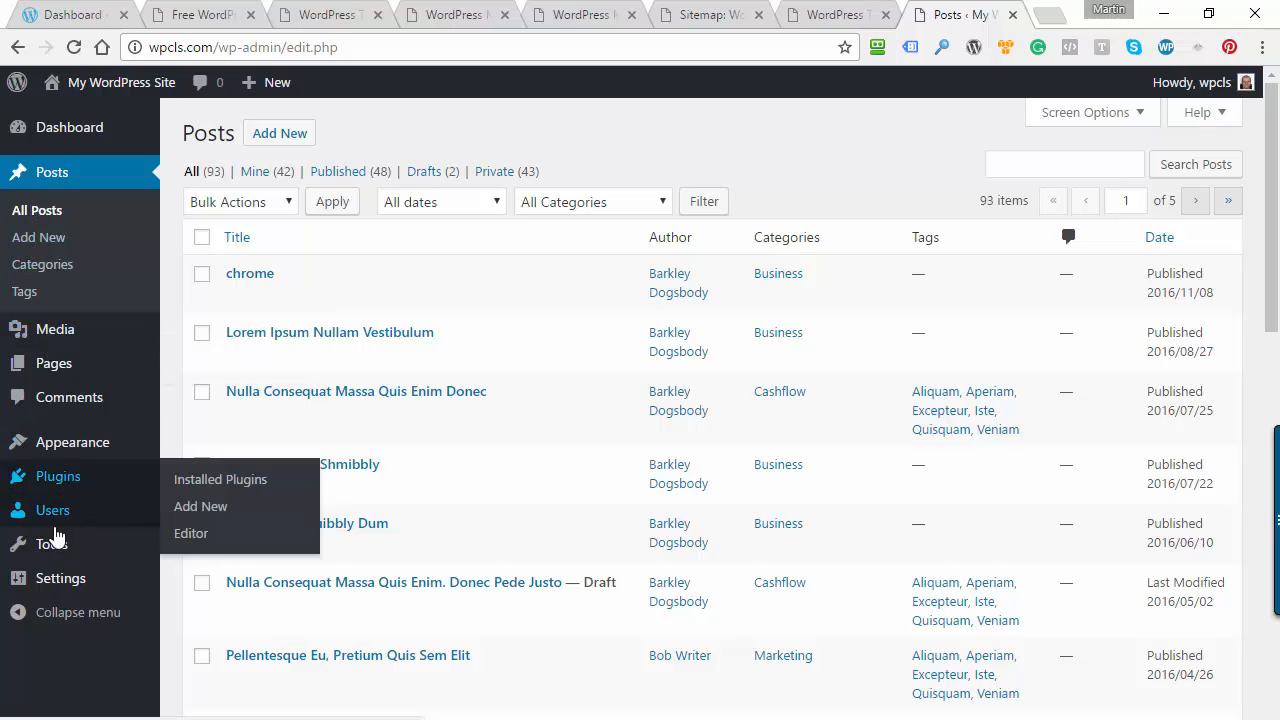
mouse_move(77, 543)
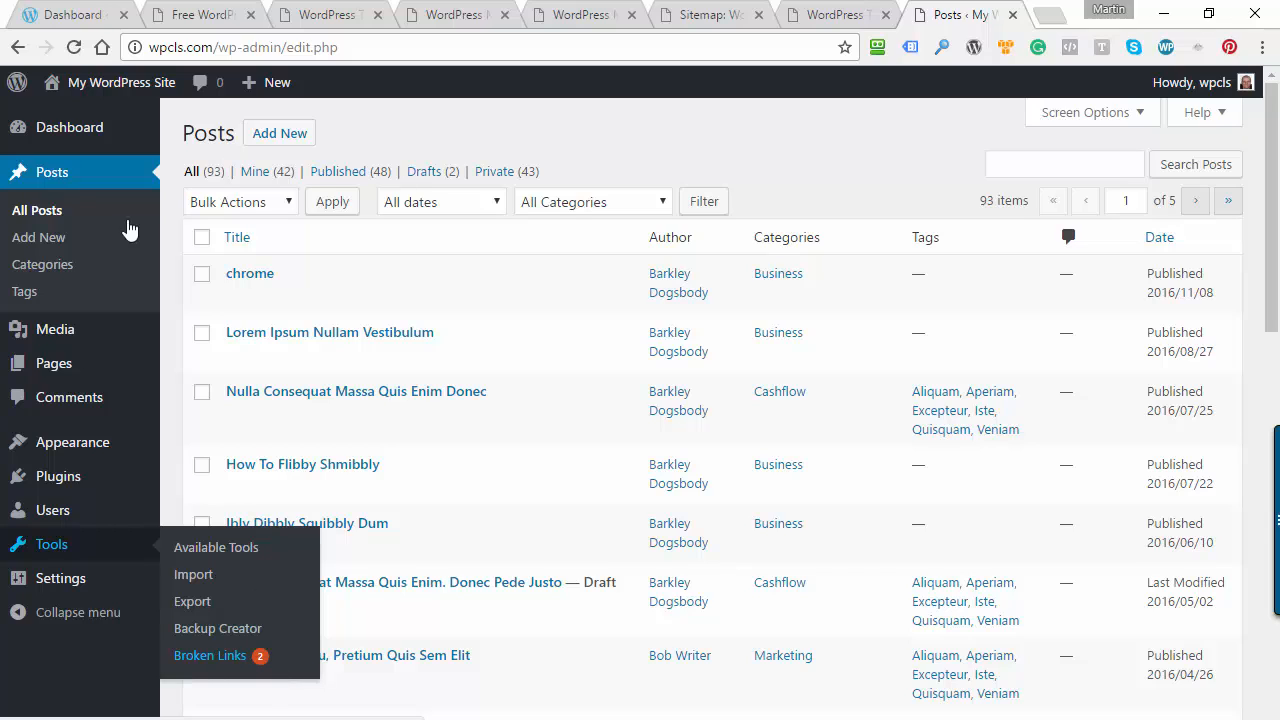
mouse_move(34, 129)
click(205, 132)
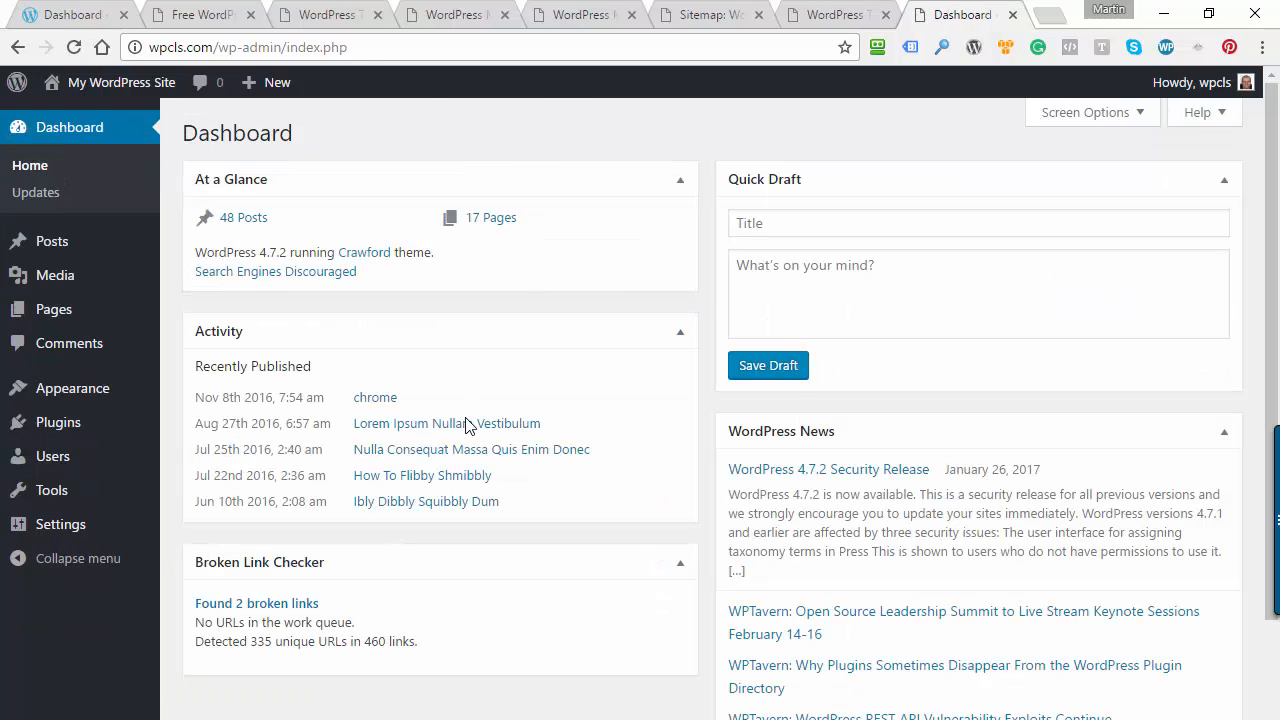
click(238, 608)
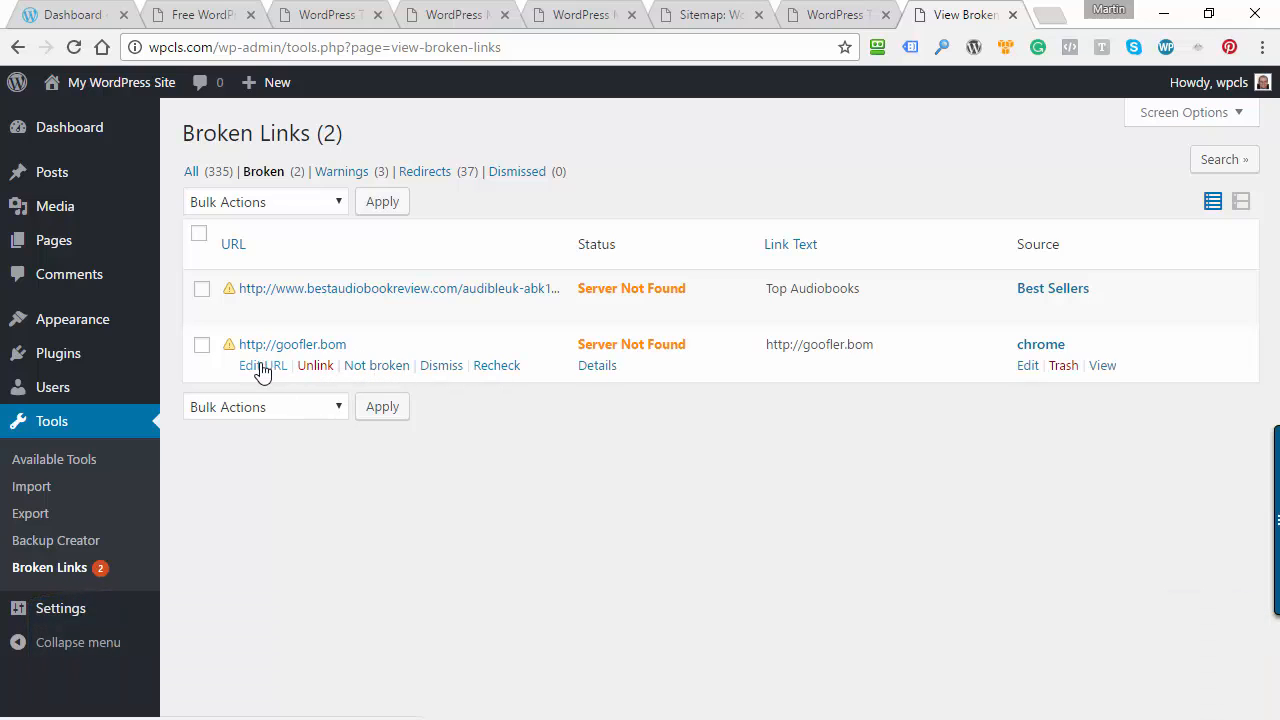
click(259, 368)
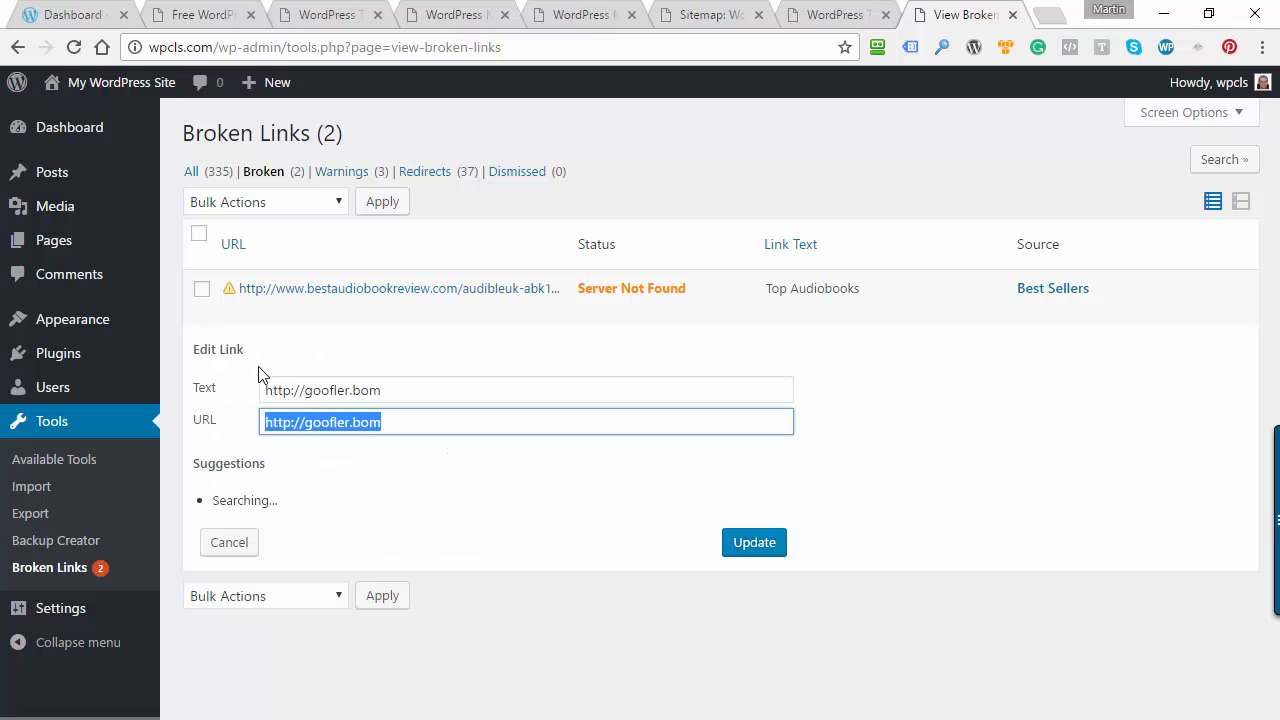
click(350, 391)
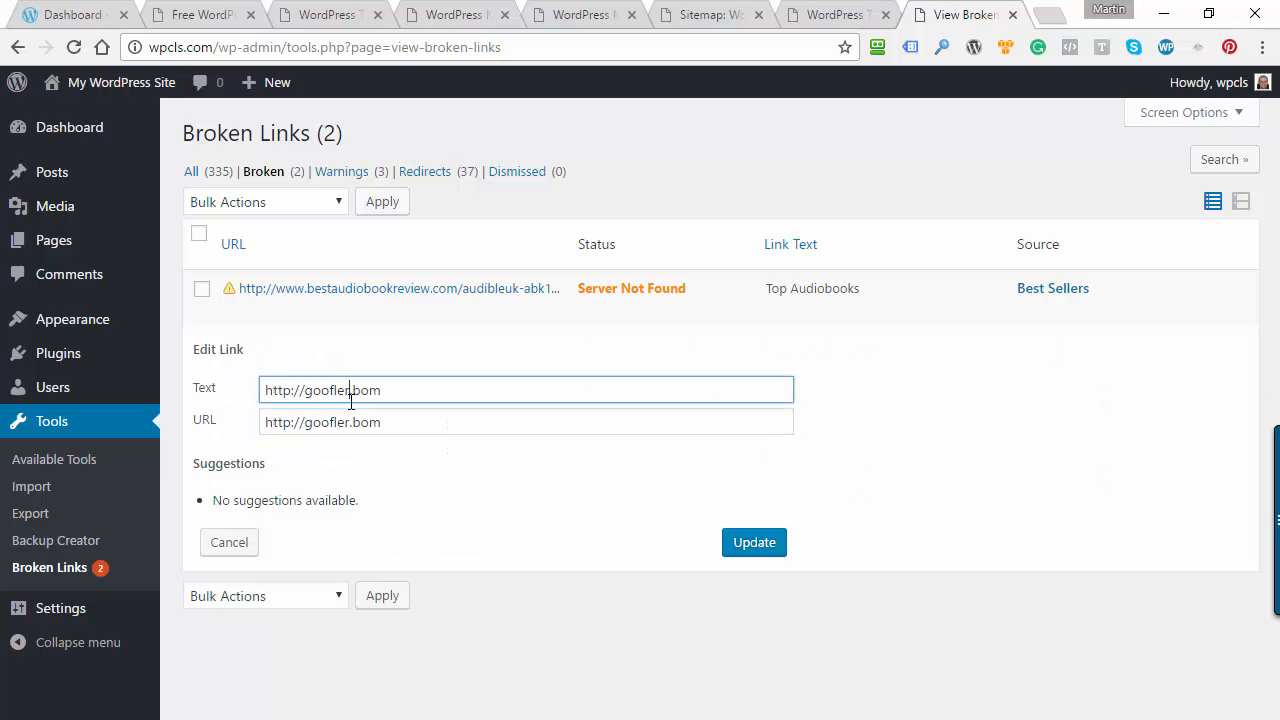
key(BackSpace)
key(BackSpace)
key(BackSpace)
key(BackSpace)
text(gle)
click(361, 391)
key(BackSpace)
text(c)
click(339, 425)
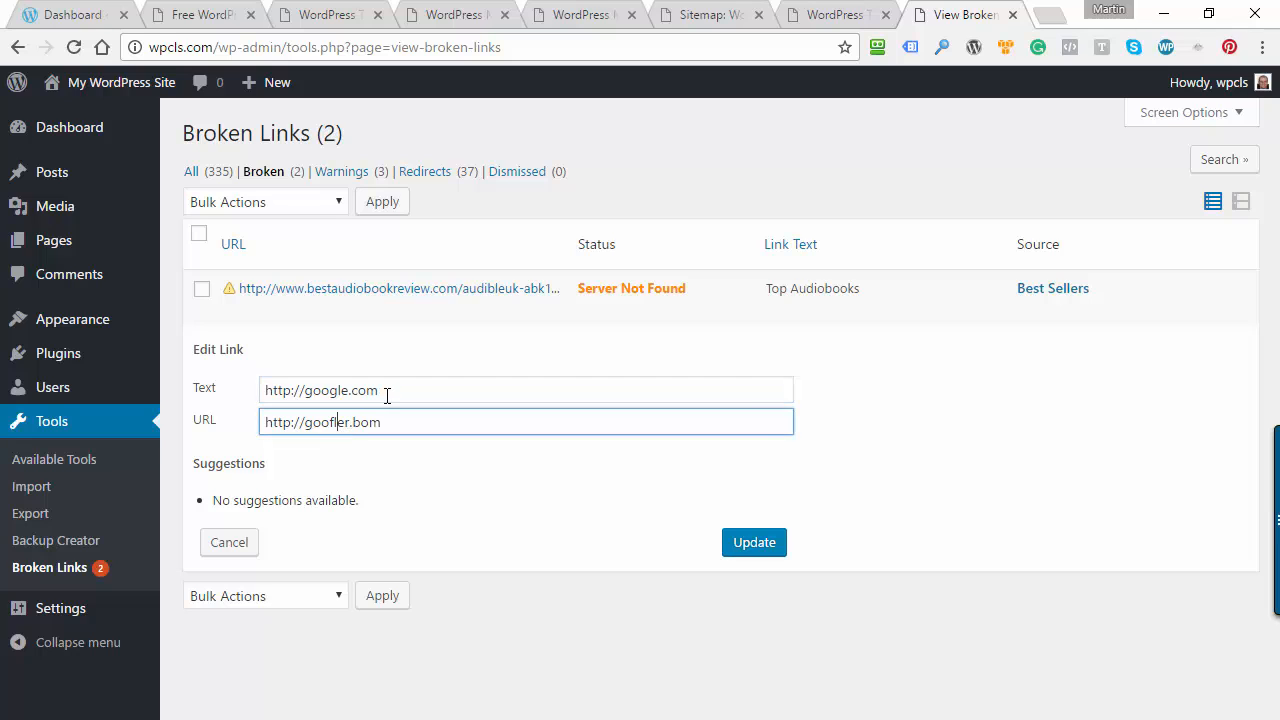
drag(384, 391, 257, 392)
key(ctrl+c)
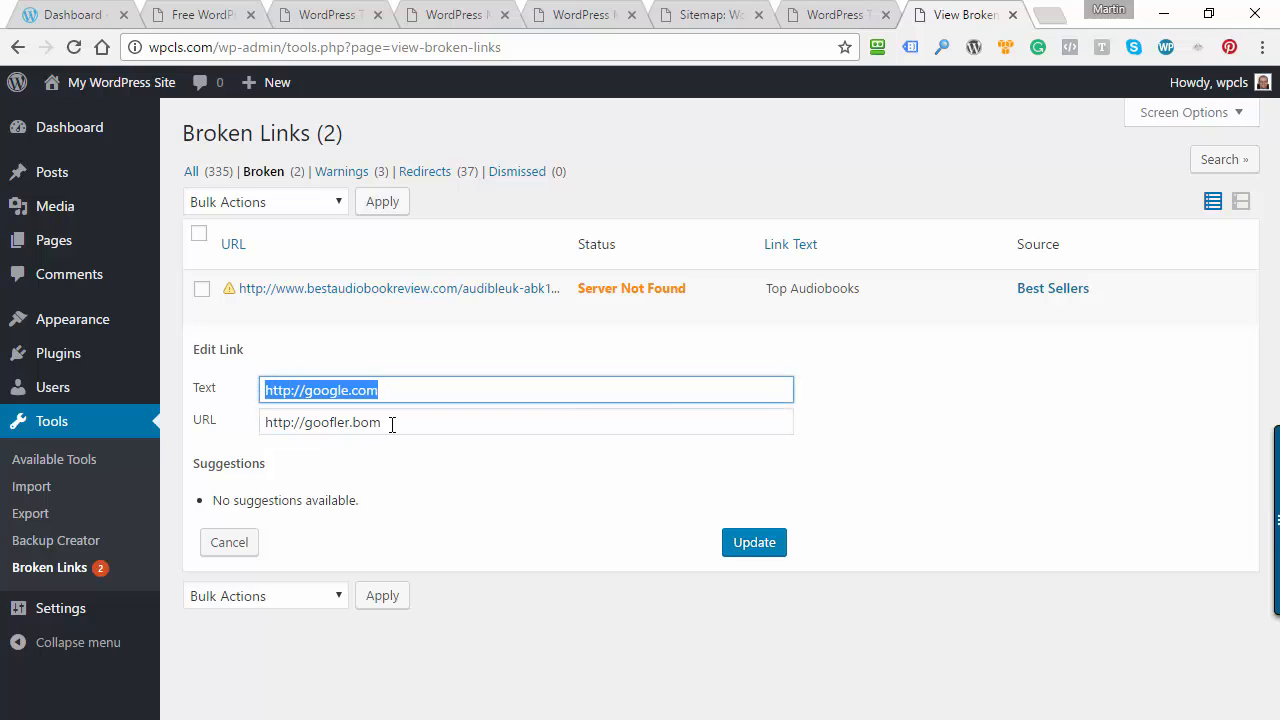
triple_click(391, 423)
key(ctrl+v)
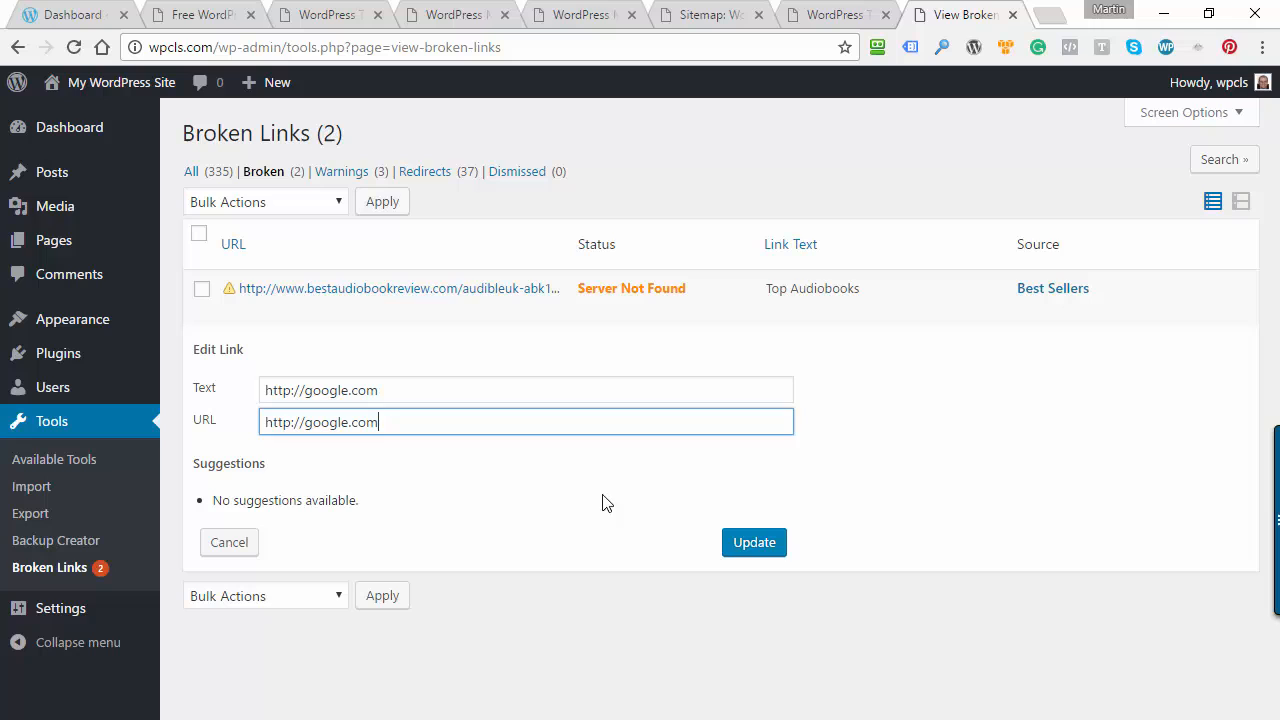
click(516, 502)
click(750, 542)
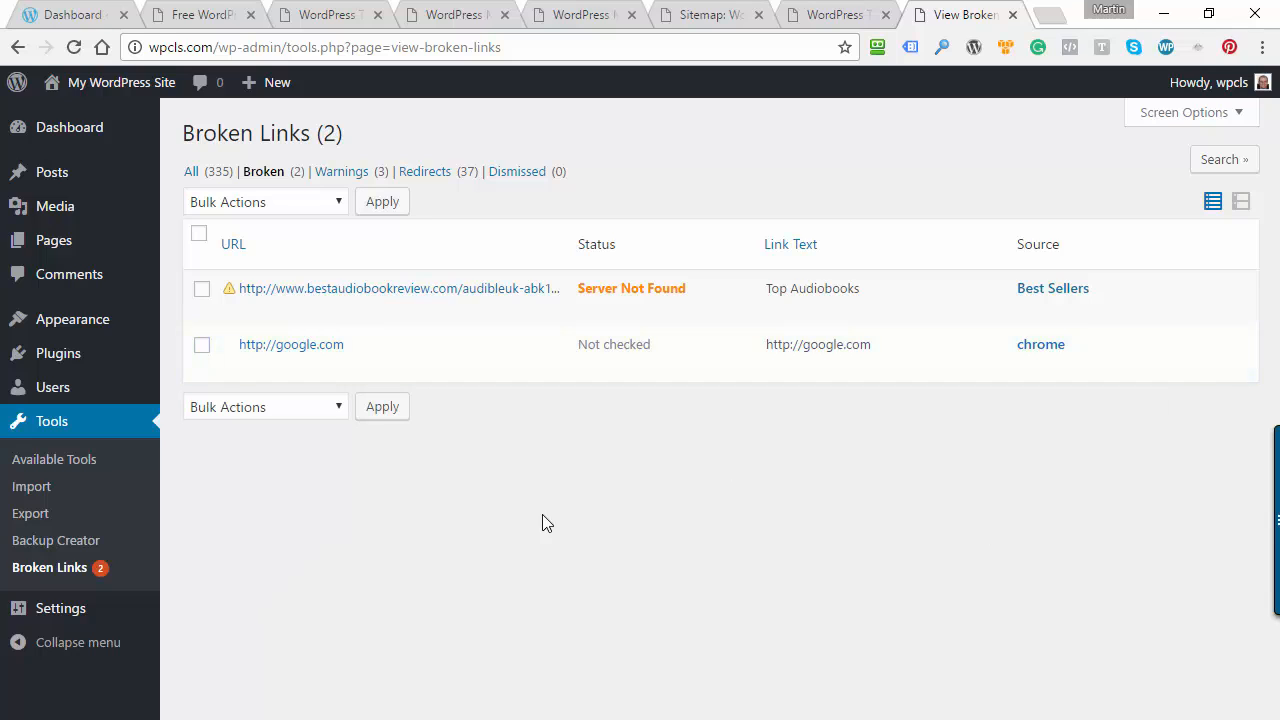
mouse_move(300, 357)
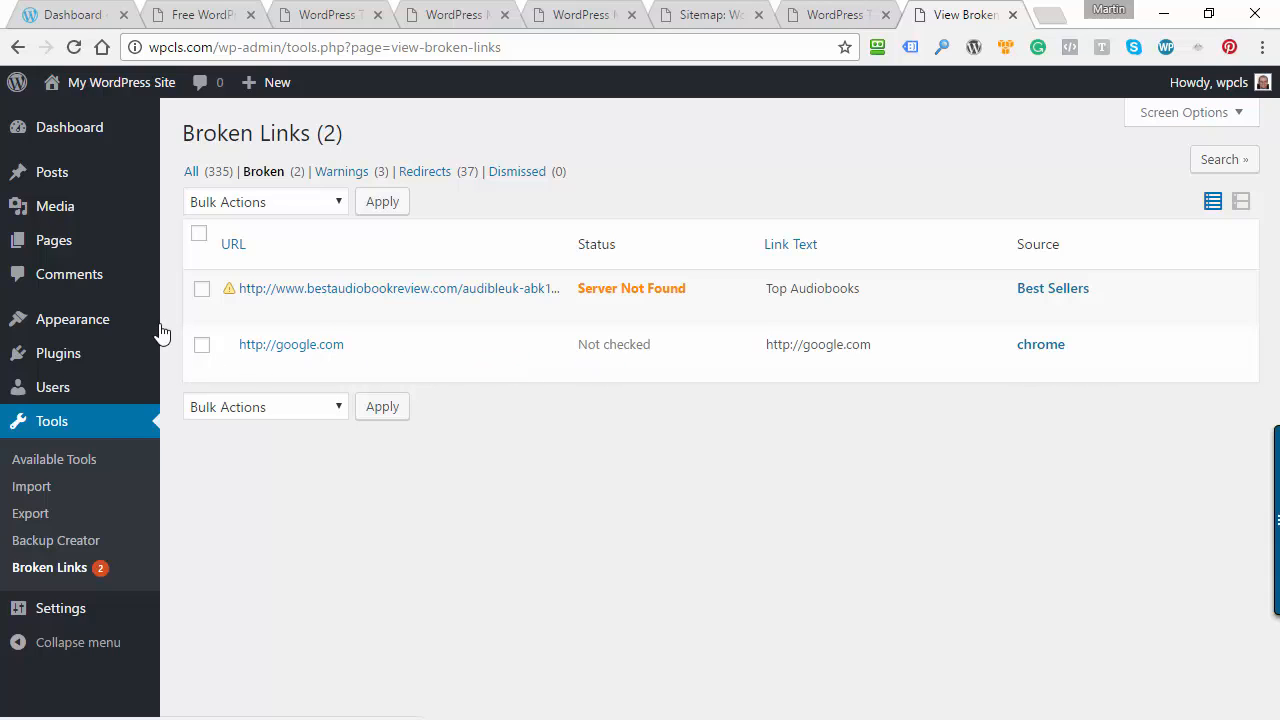
click(202, 347)
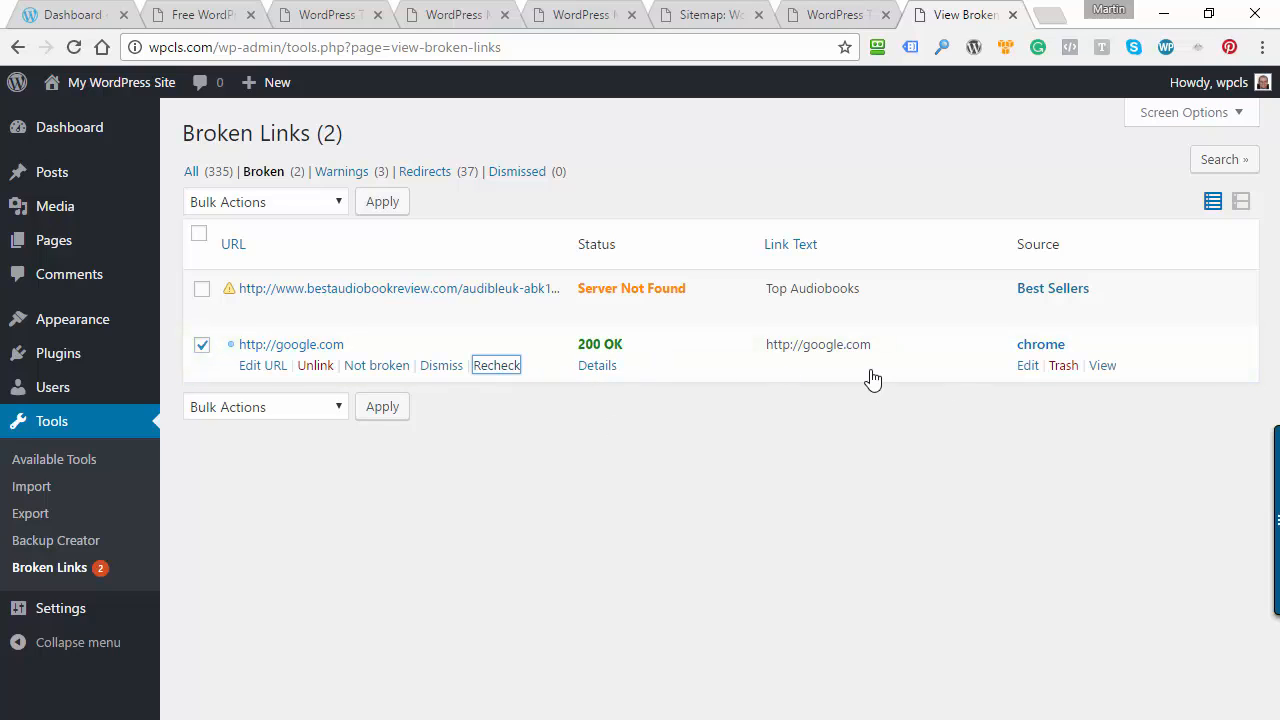
right_click(1102, 367)
click(1092, 384)
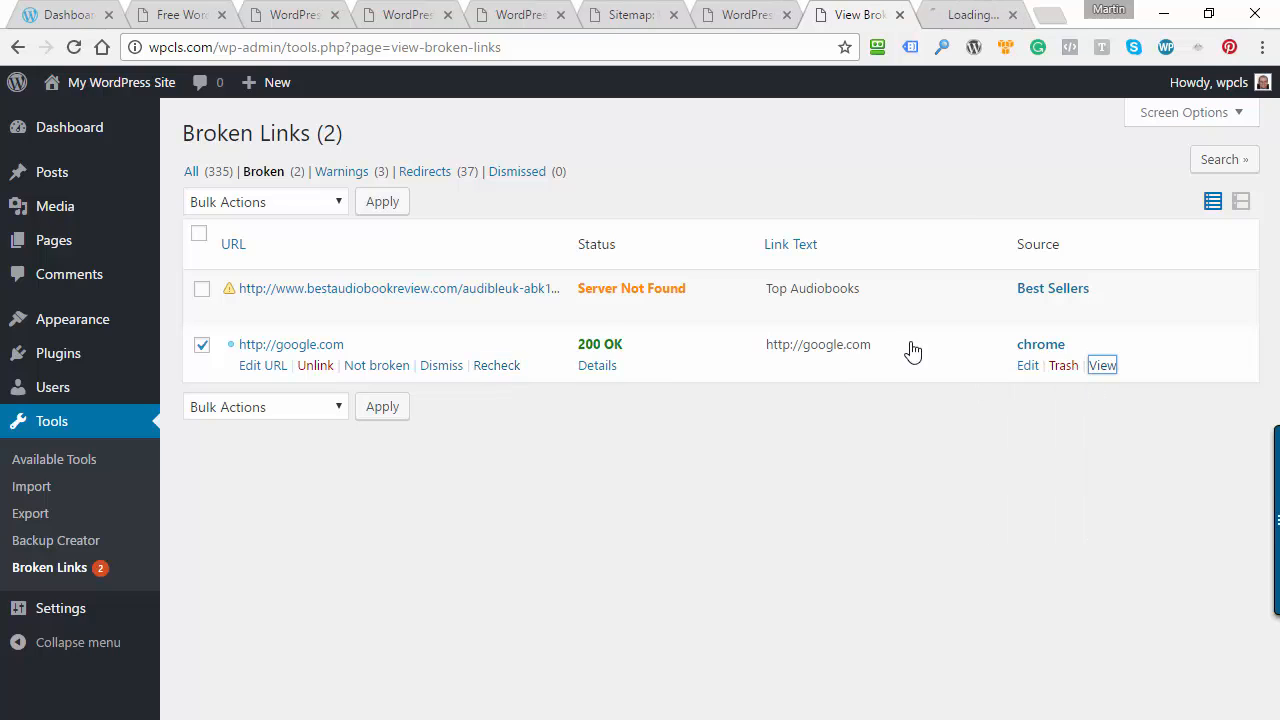
click(952, 18)
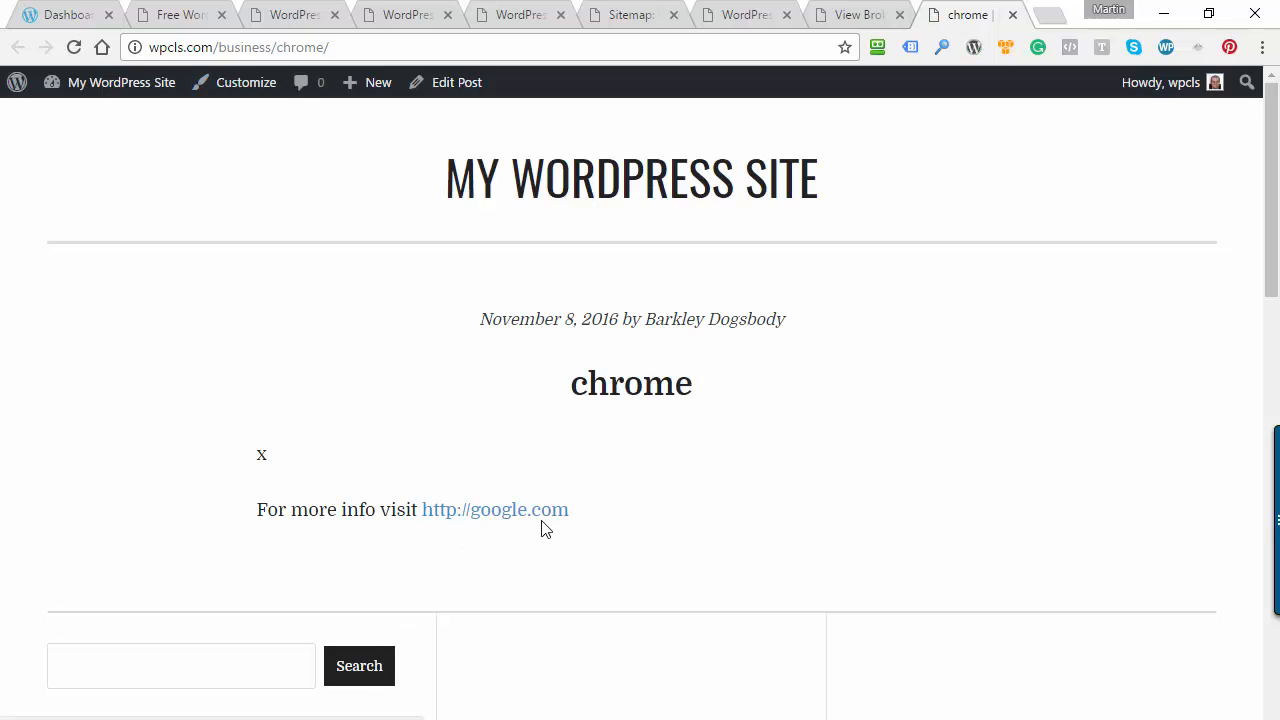
Close the chrome post's tab and open the Better Delete Revision settings page
click(1013, 14)
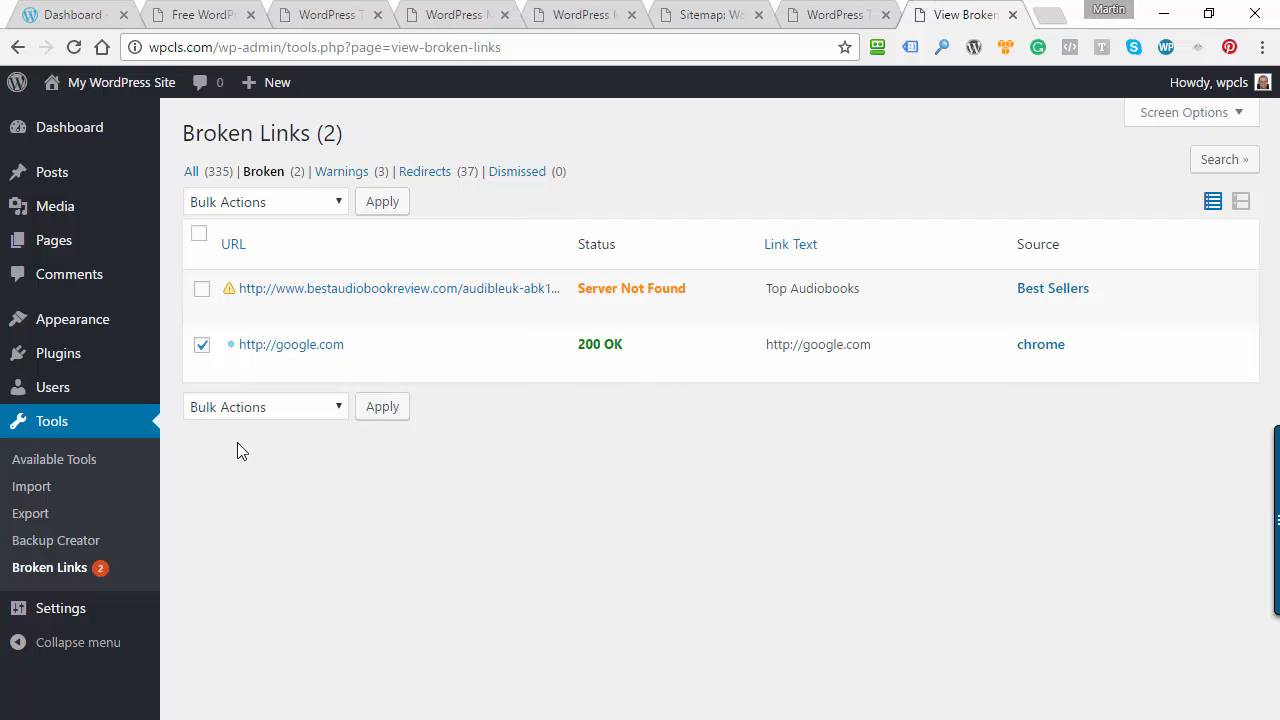
mouse_move(52, 178)
mouse_move(62, 608)
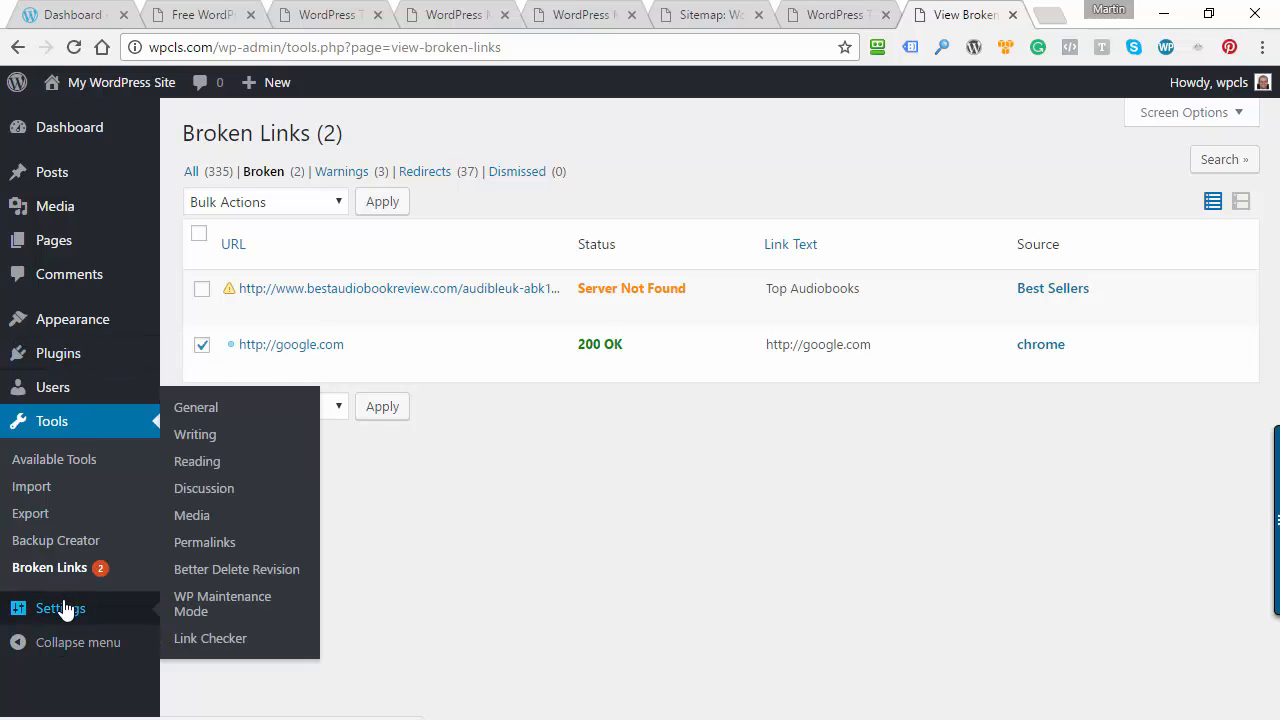
click(271, 572)
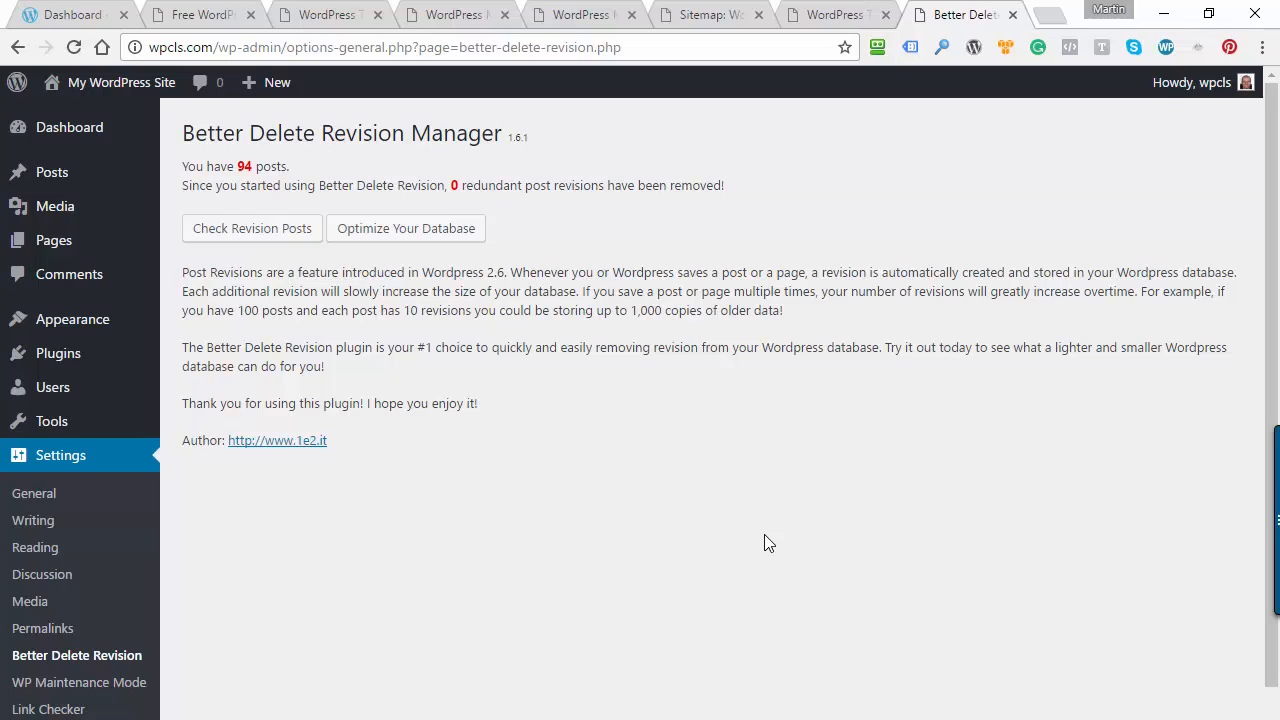
Check the site for stored revision posts, review the list, and delete all of the revisions
click(237, 229)
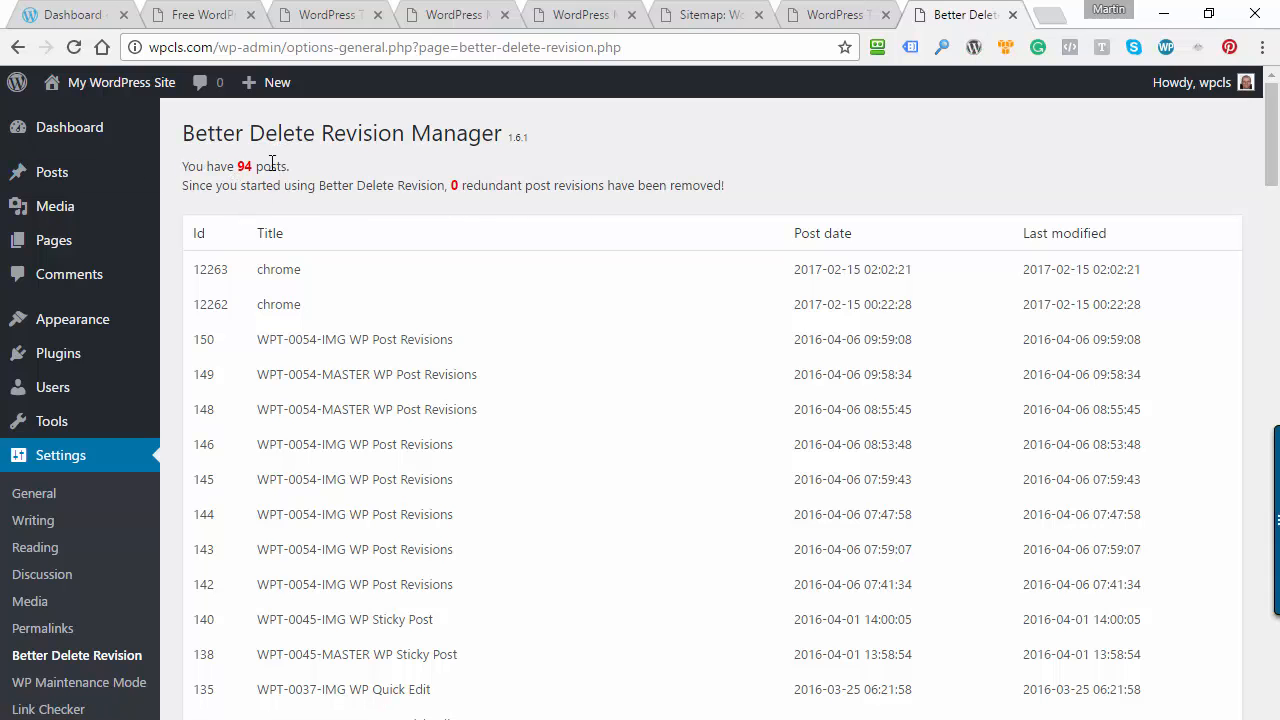
scroll(648, 320, down, 10)
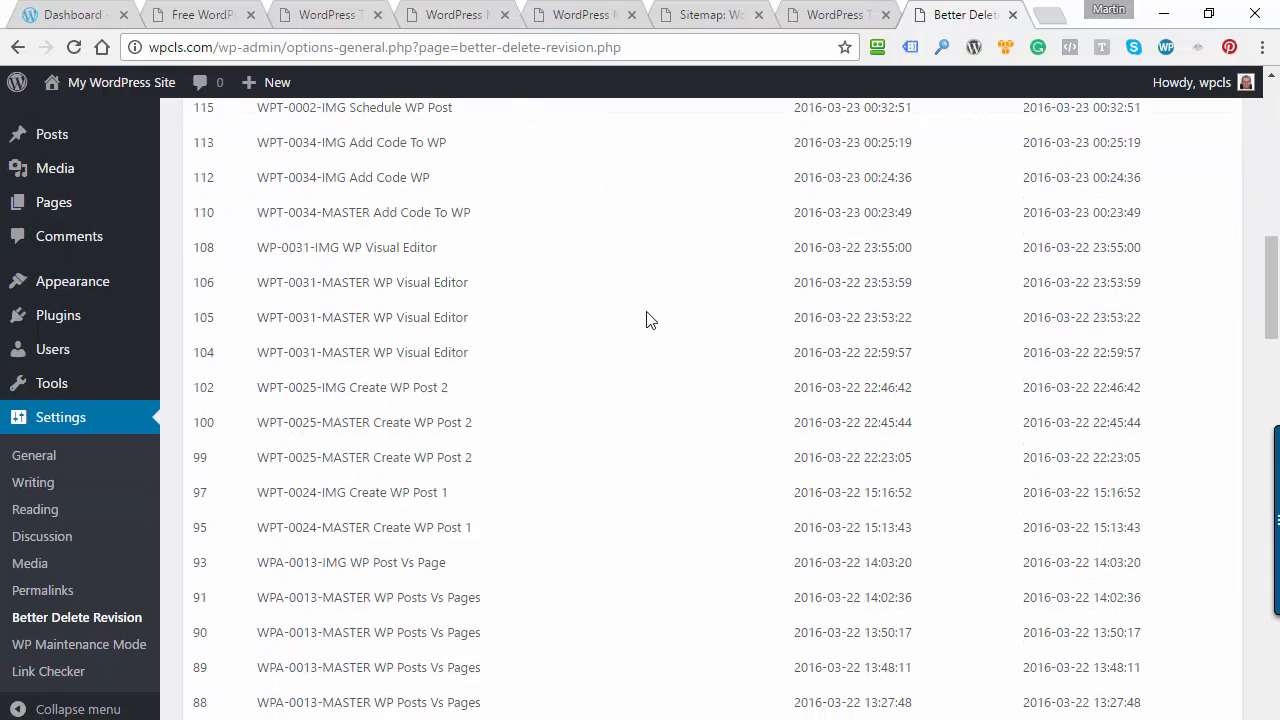
scroll(737, 351, down, 15)
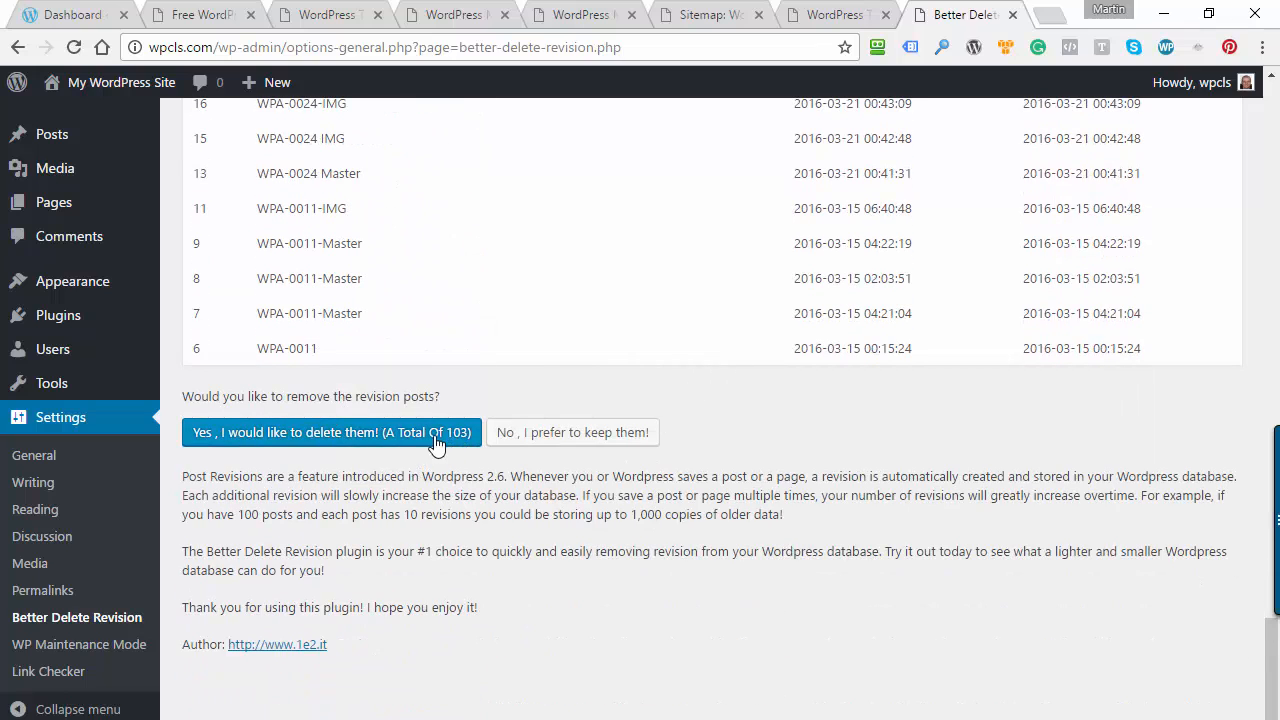
click(330, 438)
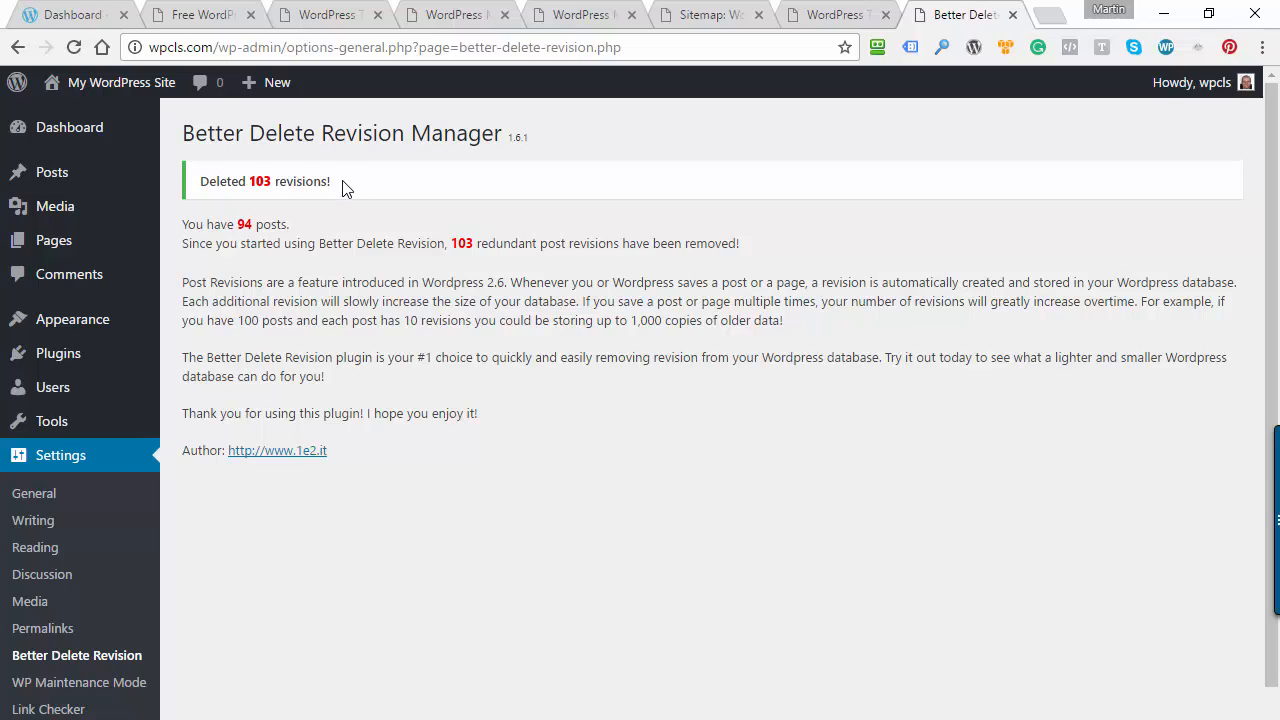
Reopen the Better Delete Revision manager, check the status of the database tables, and optimize the WordPress database
click(40, 655)
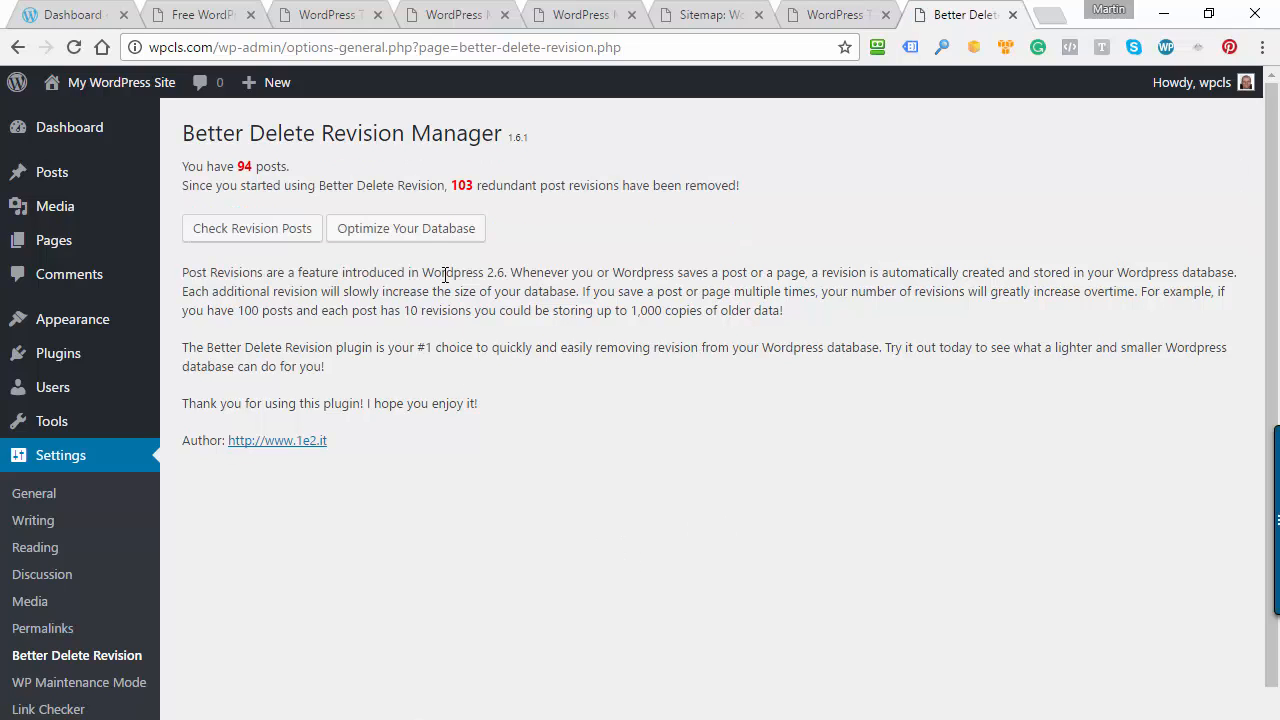
click(430, 236)
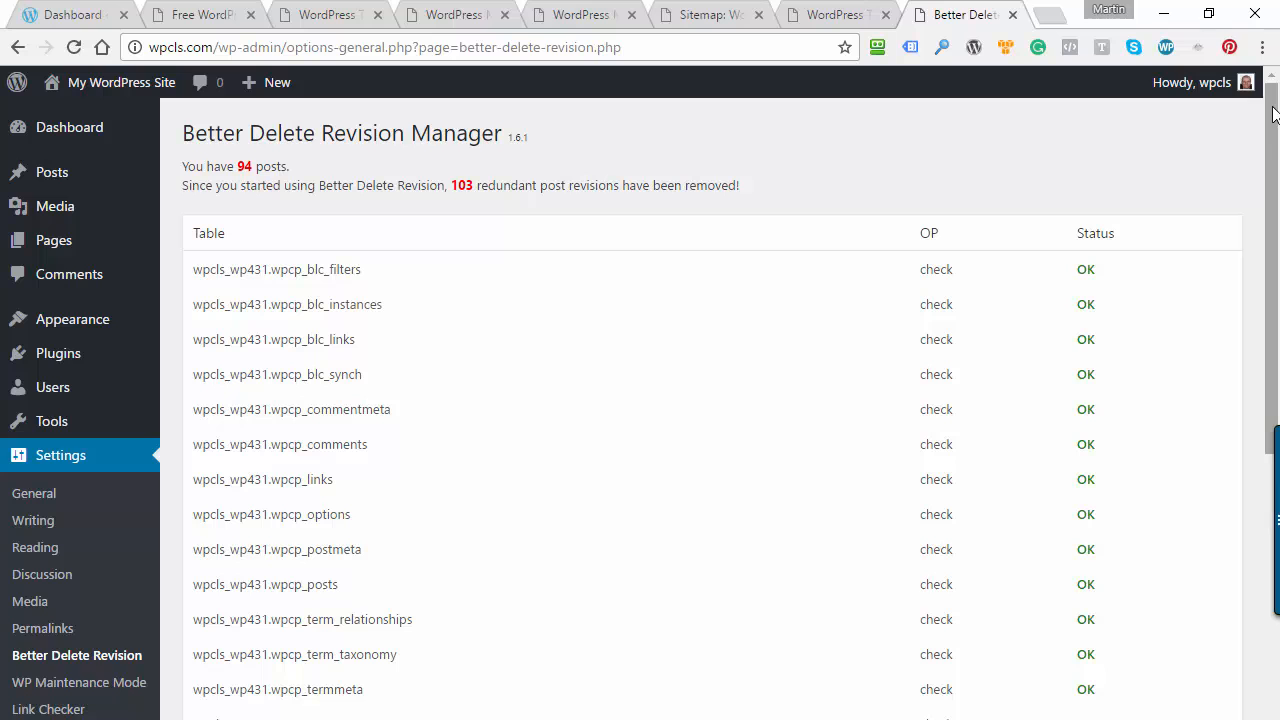
drag(1274, 114, 1274, 405)
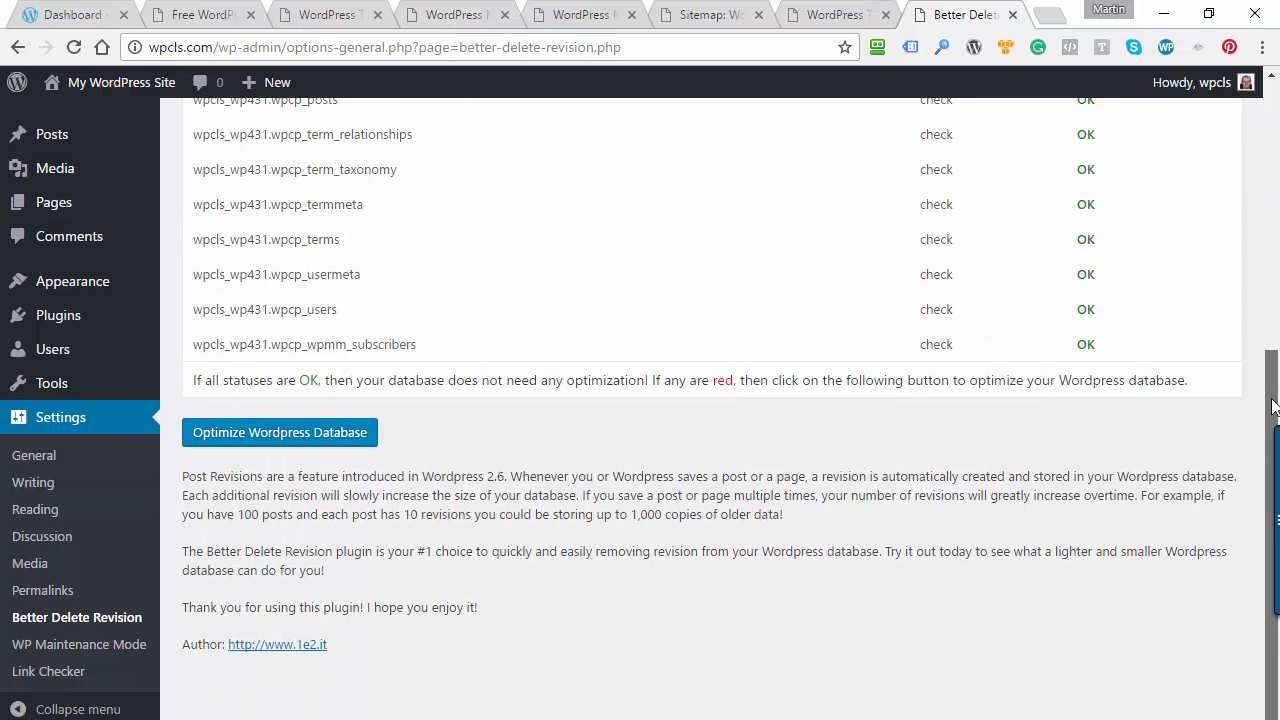
click(270, 432)
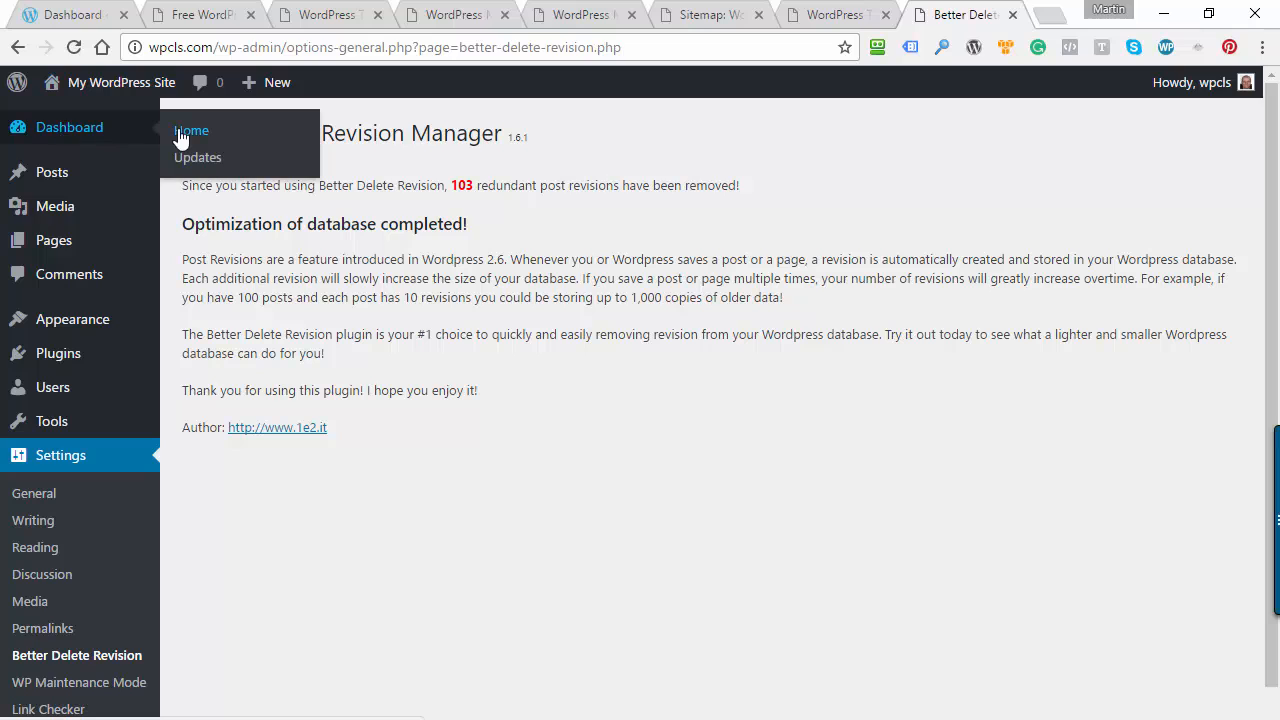
Return to the dashboard home and view the remaining broken link reported by Broken Link Checker
click(188, 132)
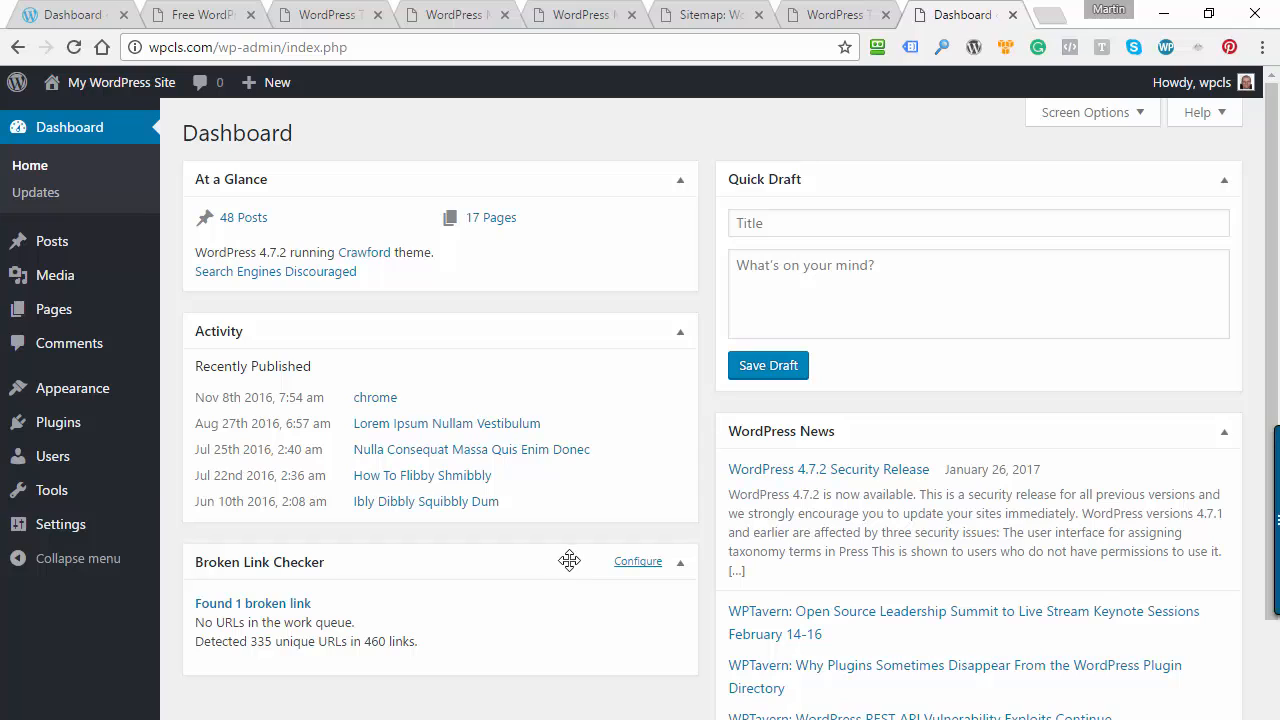
click(252, 604)
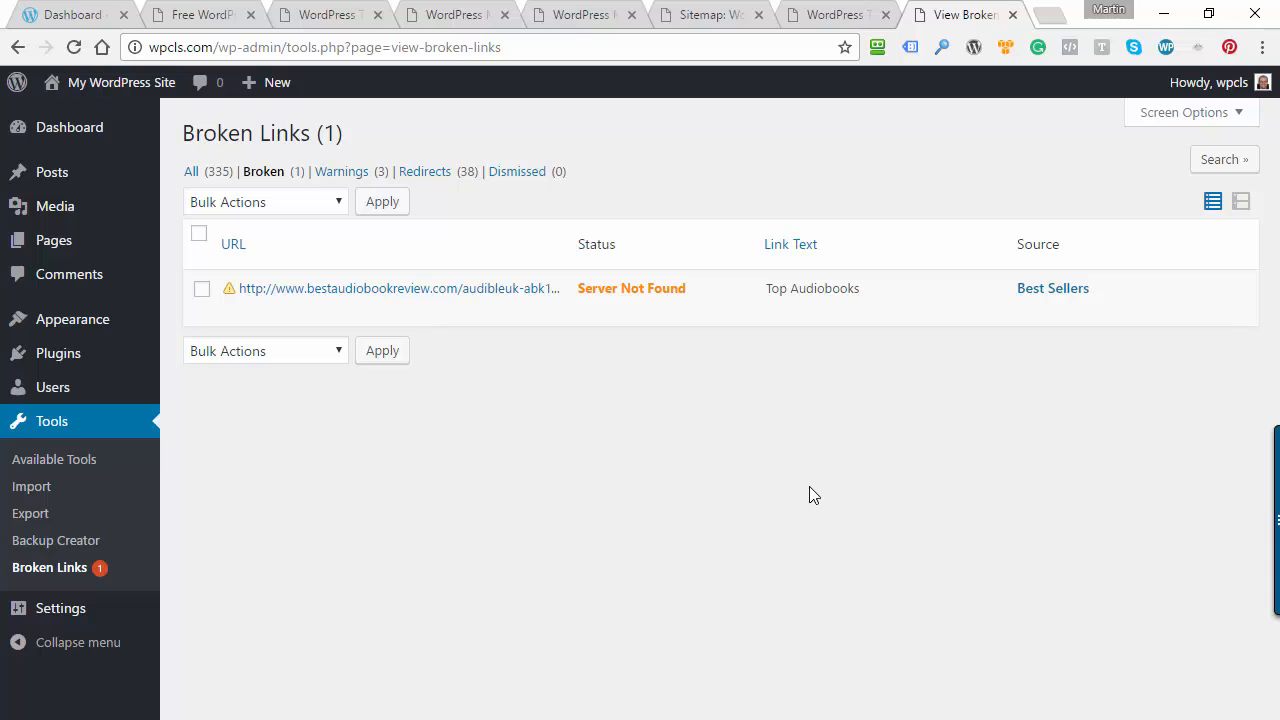
Switch to the WPMaint presentation in PowerPoint and show slide 6 with the WPCompendium.org tutorial links
click(450, 718)
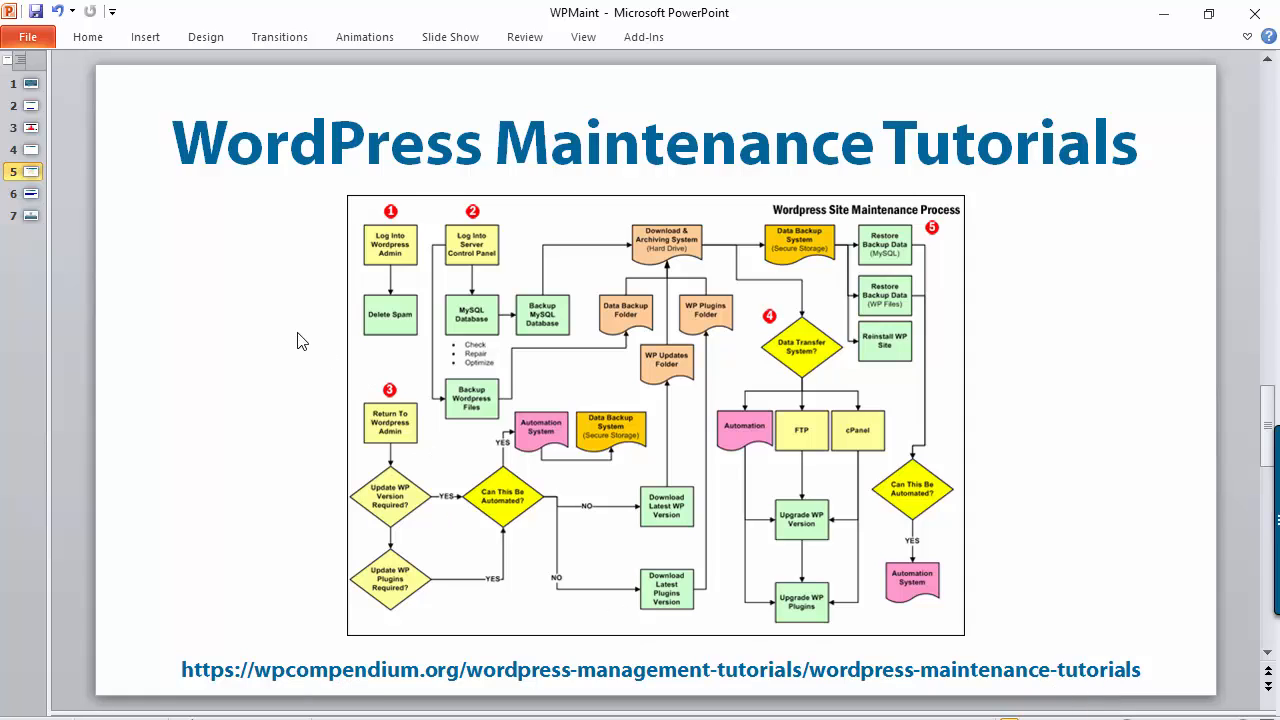
click(31, 195)
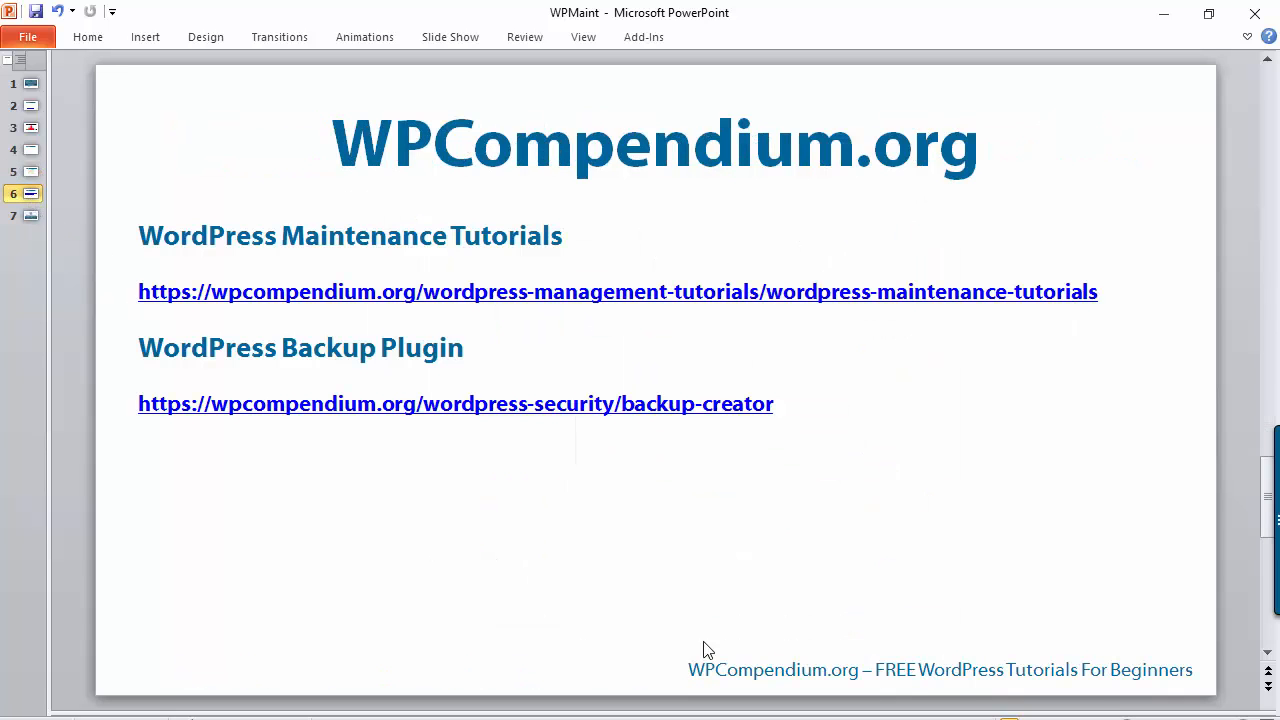